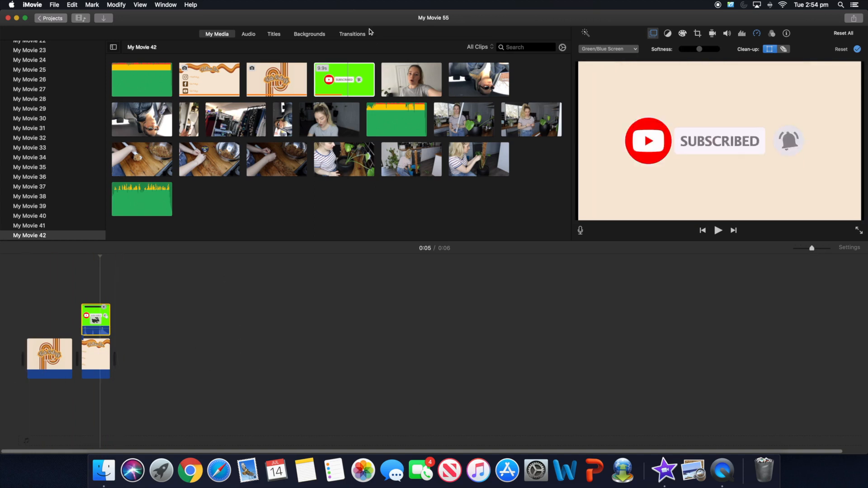
# - Place Cross Dissolves after the intro title and the end card, and lengthen the end card to reach 0:07
pyautogui.click(346, 37)
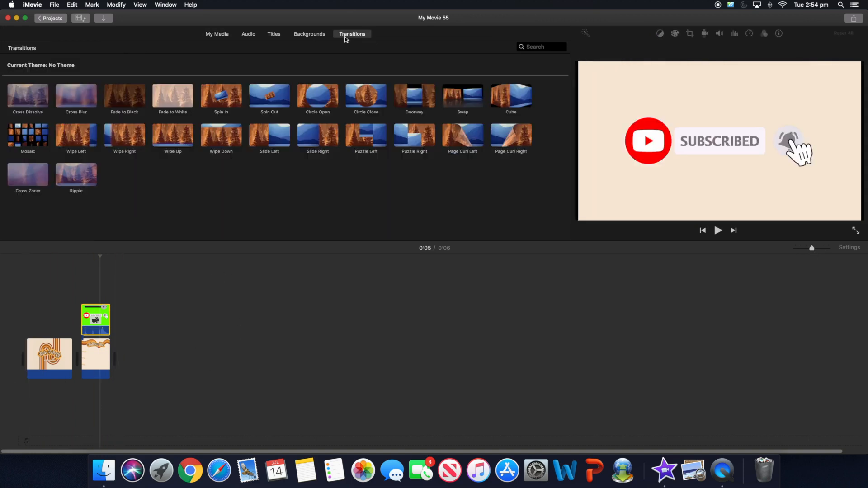
pyautogui.moveTo(24, 102); pyautogui.dragTo(70, 360)
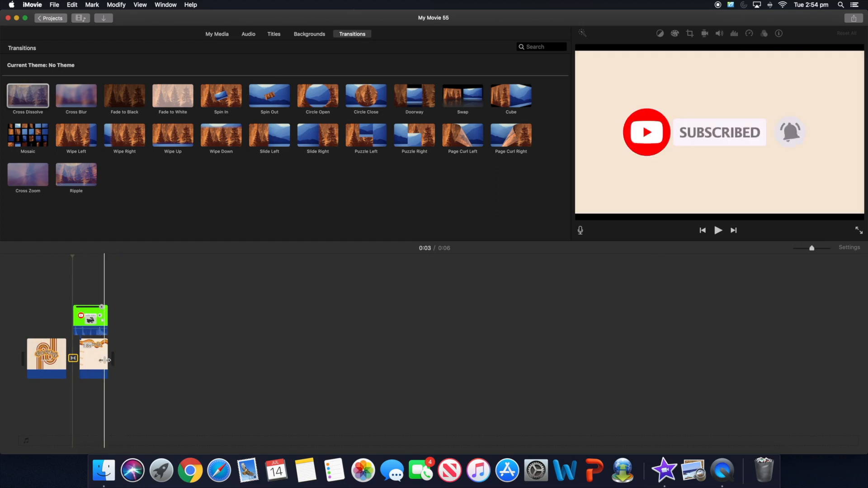
pyautogui.moveTo(20, 96); pyautogui.dragTo(111, 358)
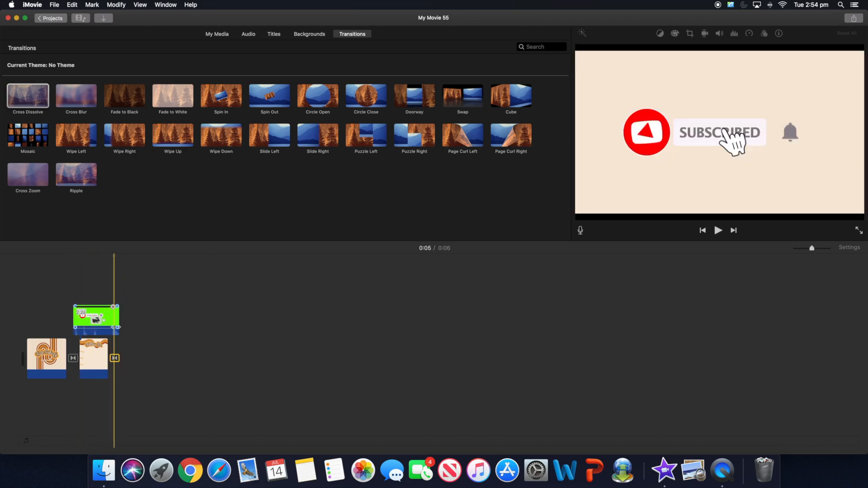
pyautogui.click(100, 351)
pyautogui.moveTo(109, 349); pyautogui.dragTo(86, 350)
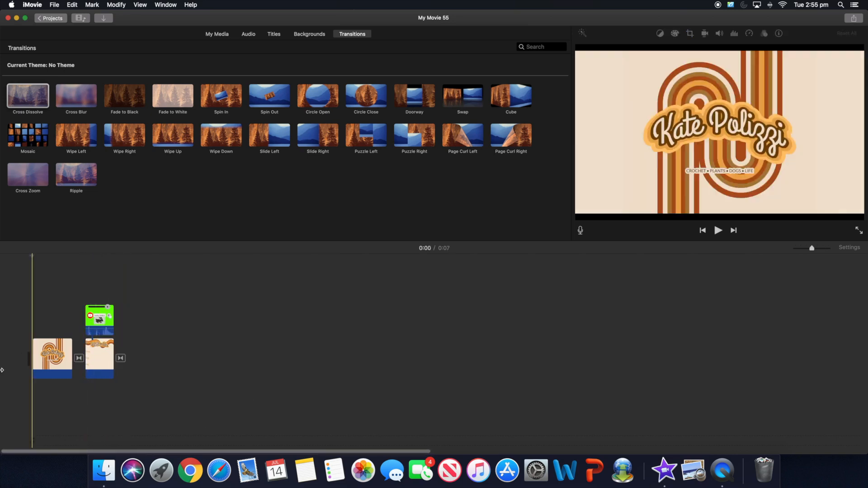
pyautogui.click(52, 360)
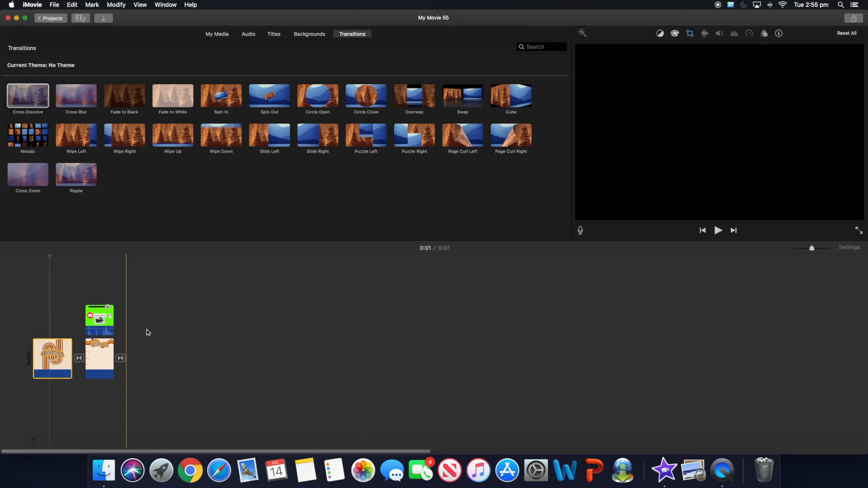
pyautogui.click(36, 320)
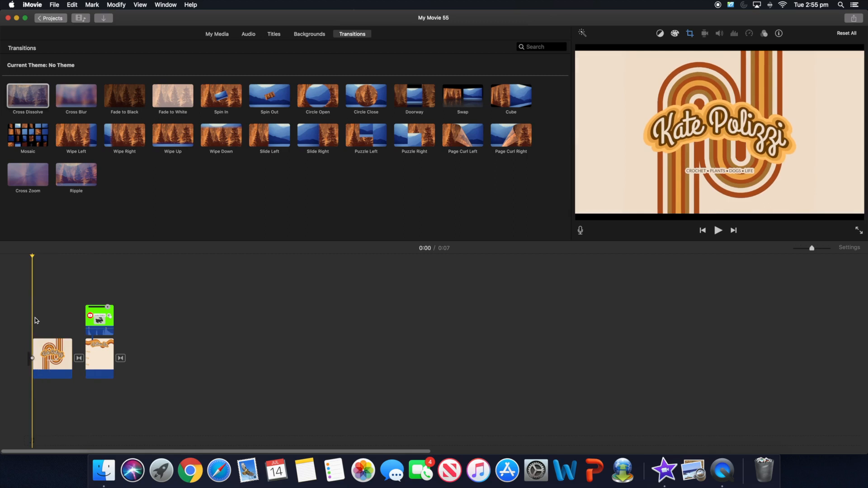
pyautogui.press('space')
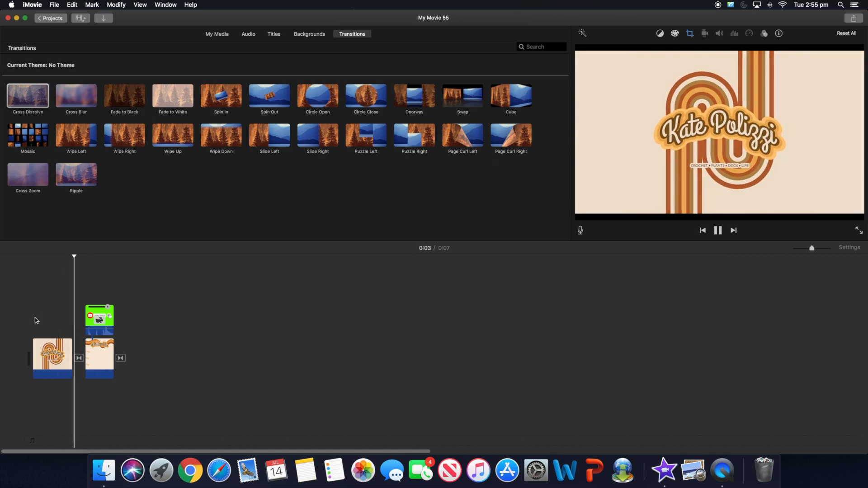
pyautogui.press('space')
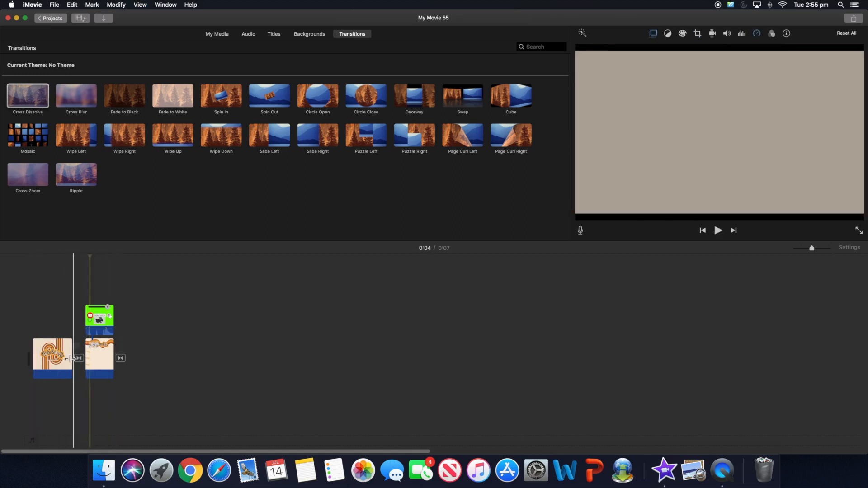
pyautogui.click(50, 358)
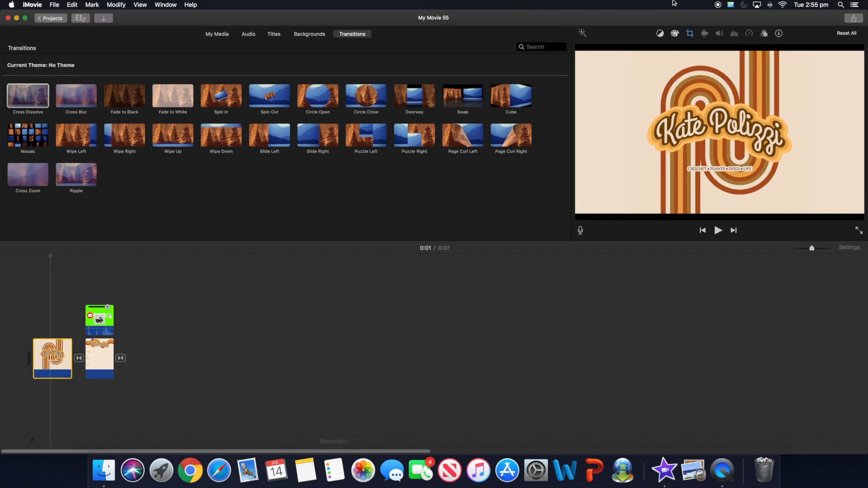
# - Set the intro title's Ken Burns start to the full frame and its end to a tighter logo crop
pyautogui.click(690, 34)
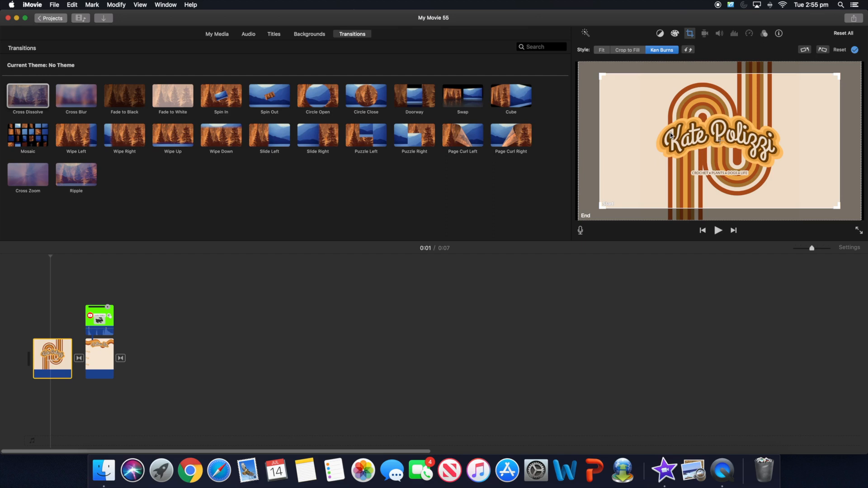
pyautogui.click(583, 220)
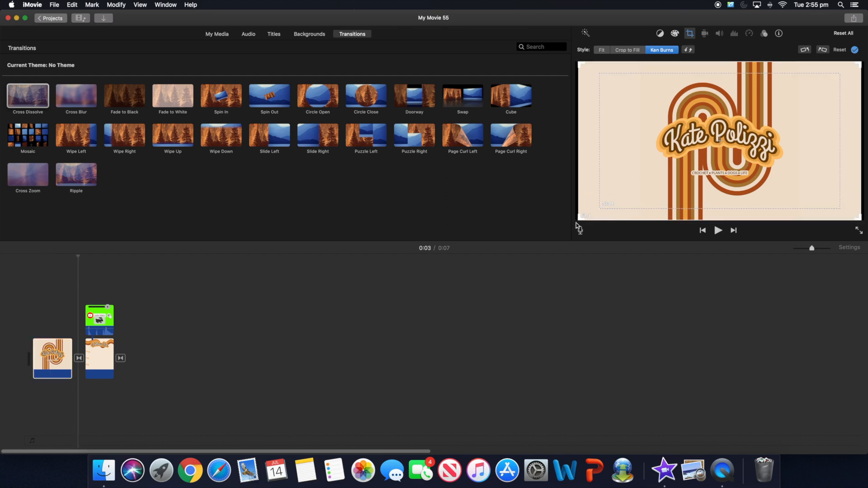
pyautogui.moveTo(579, 220); pyautogui.dragTo(689, 160)
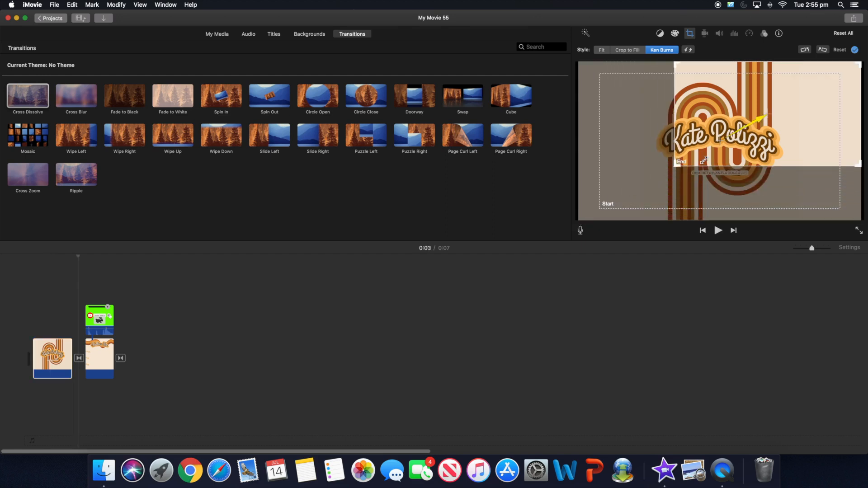
pyautogui.click(598, 211)
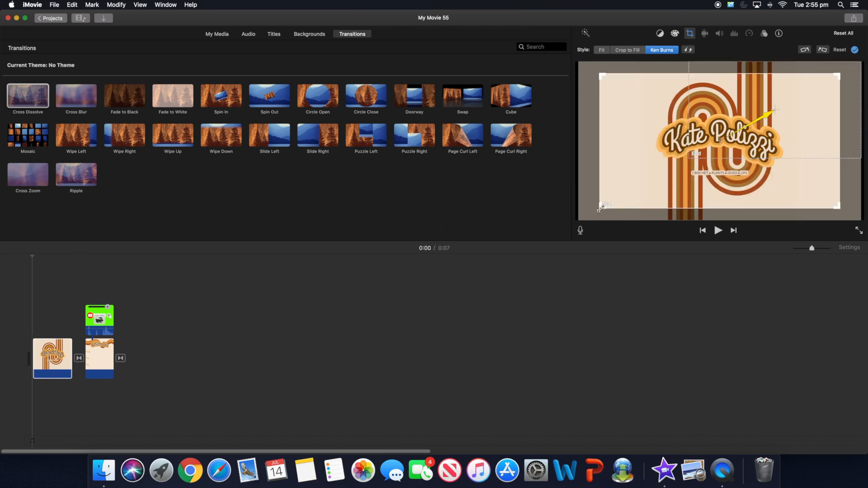
pyautogui.moveTo(599, 209); pyautogui.dragTo(522, 243)
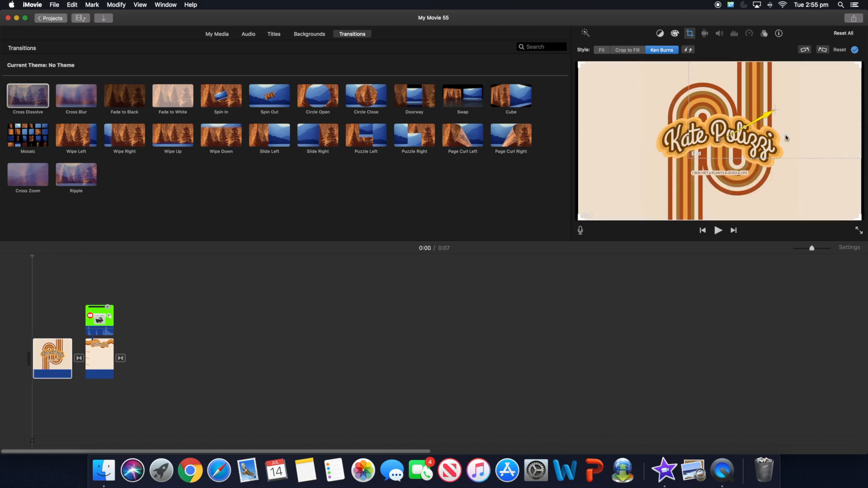
pyautogui.moveTo(745, 158); pyautogui.dragTo(742, 157)
pyautogui.moveTo(805, 183); pyautogui.dragTo(821, 199)
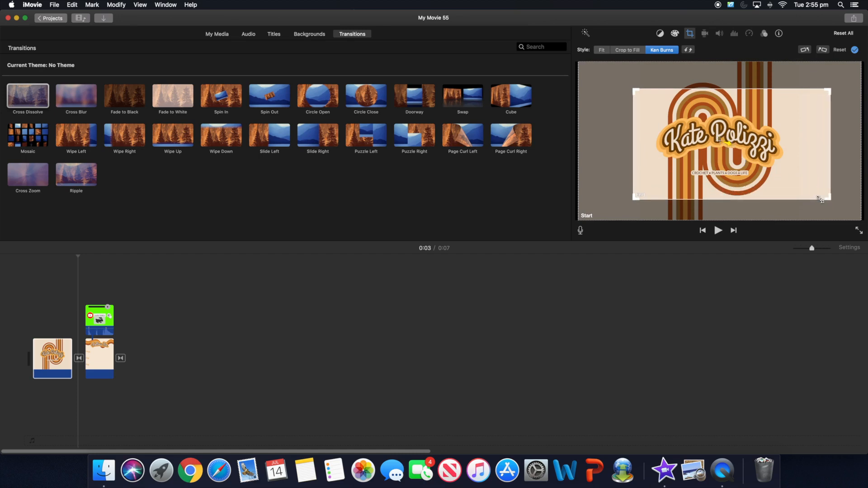
pyautogui.moveTo(635, 90); pyautogui.dragTo(620, 80)
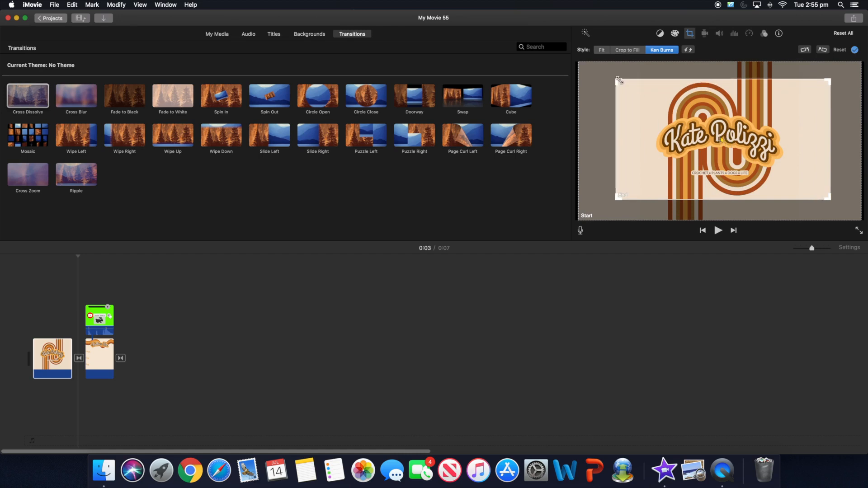
pyautogui.moveTo(816, 154); pyautogui.dragTo(815, 155)
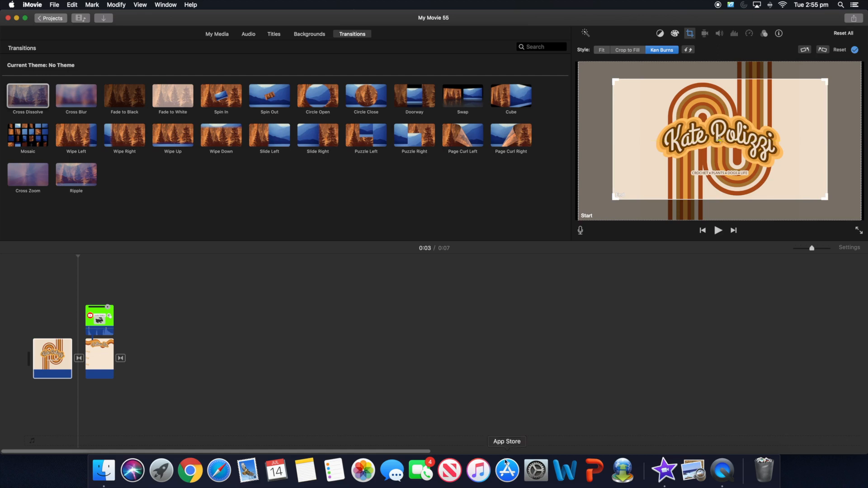
# - Preview the project from the start to check the Ken Burns zoom
pyautogui.click(251, 364)
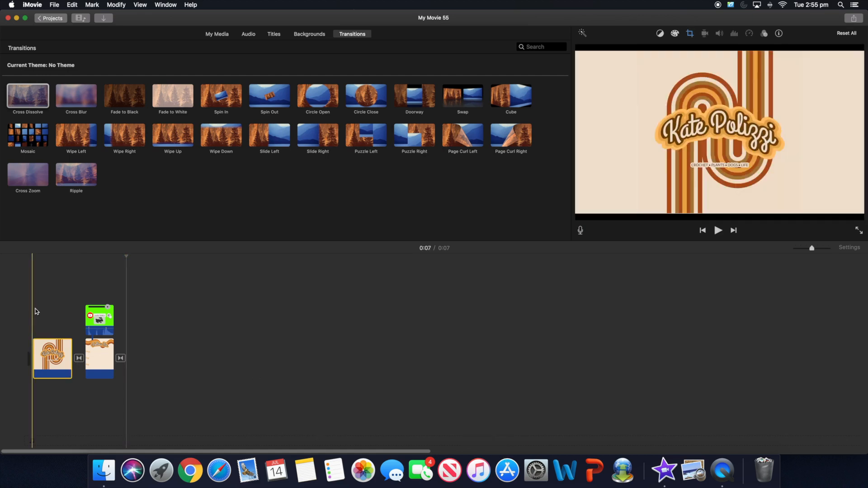
pyautogui.click(24, 310)
pyautogui.press('space')
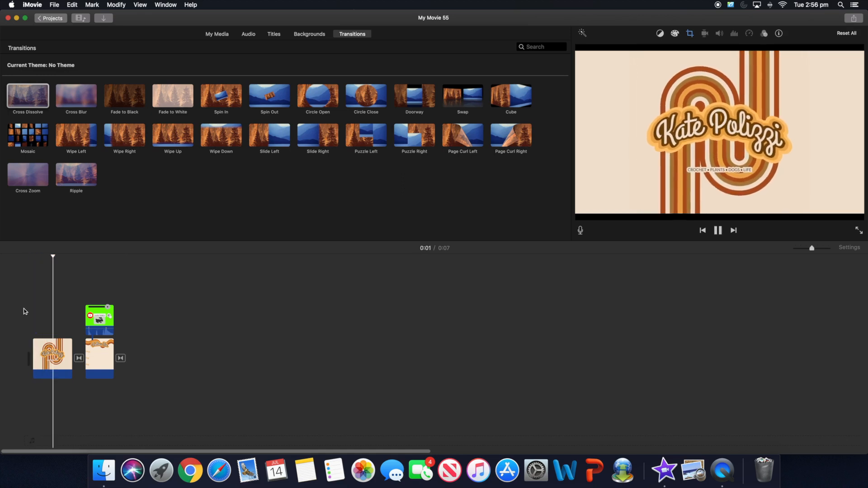
pyautogui.click(150, 439)
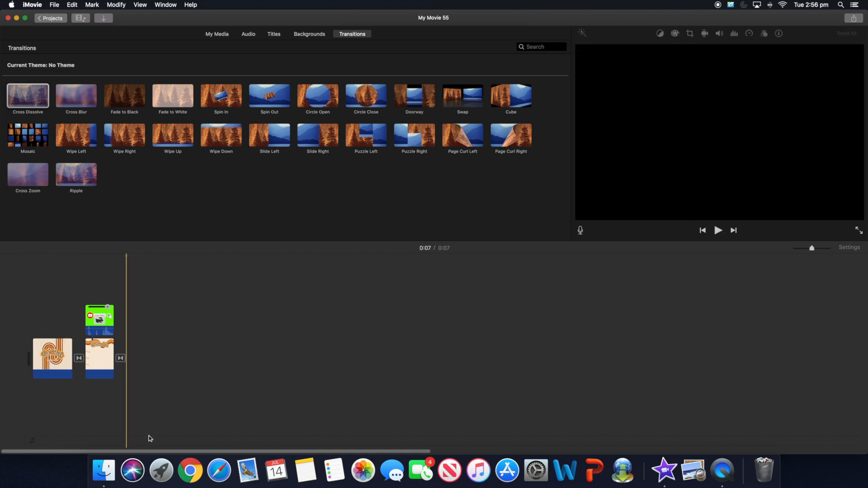
# - Drag MVI_2499.MP4 from Finder's 100CANON folder onto the iMovie timeline after the end card
pyautogui.click(104, 470)
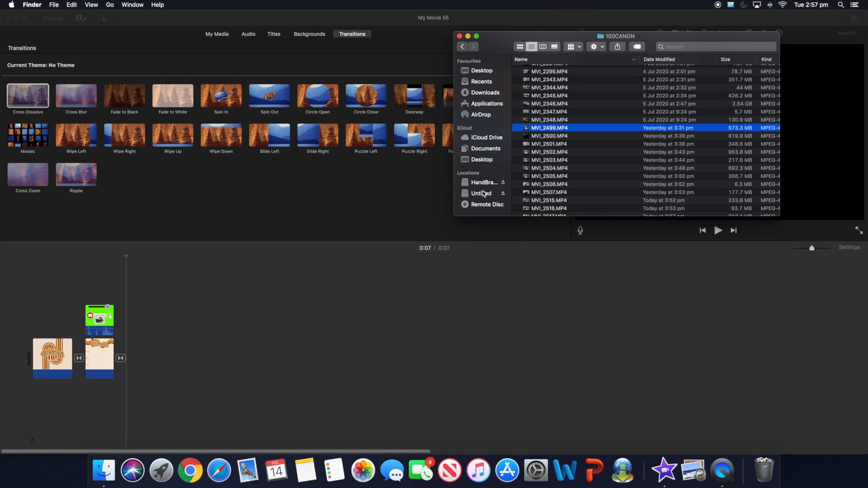
pyautogui.click(553, 128)
pyautogui.click(577, 131)
pyautogui.moveTo(570, 132); pyautogui.dragTo(161, 354)
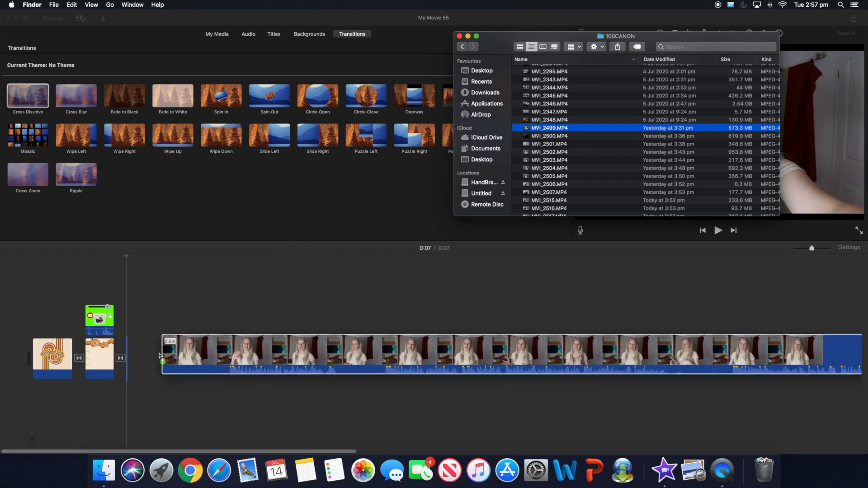
pyautogui.click(234, 309)
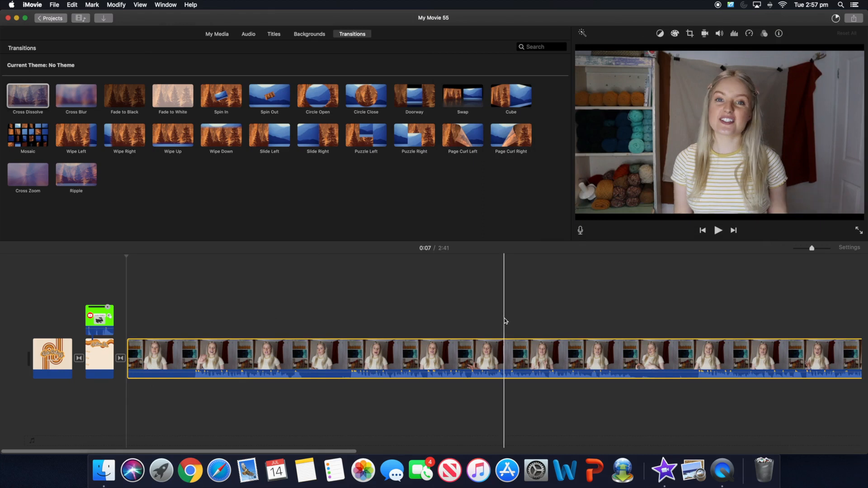
# - Split the MVI_2499 clip at the playhead and delete its unwanted opening part
pyautogui.rightClick(193, 320)
pyautogui.click(165, 314)
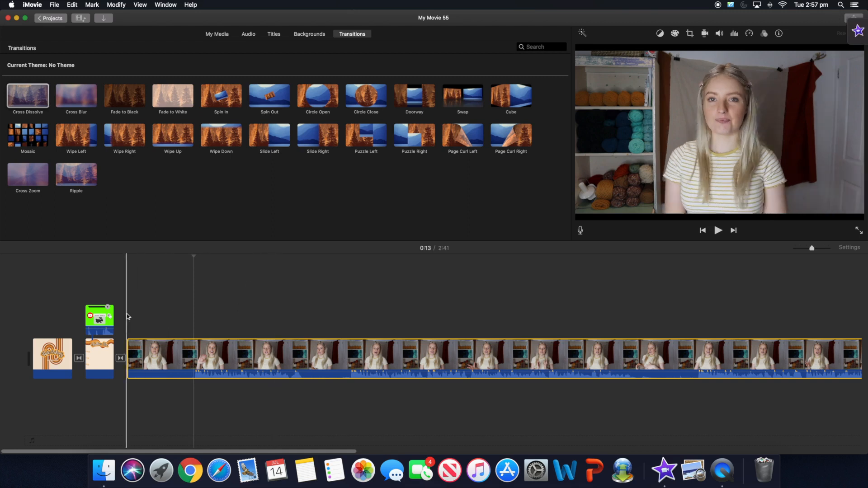
pyautogui.click(524, 398)
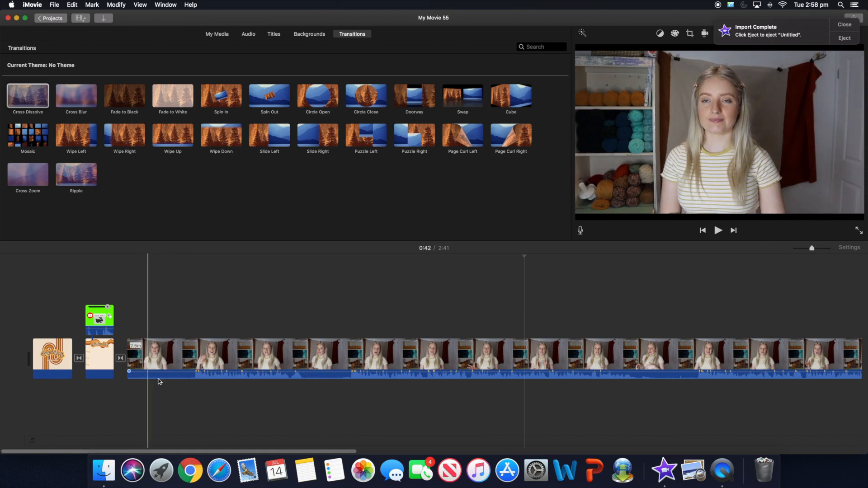
pyautogui.click(195, 379)
pyautogui.rightClick(196, 379)
pyautogui.click(215, 371)
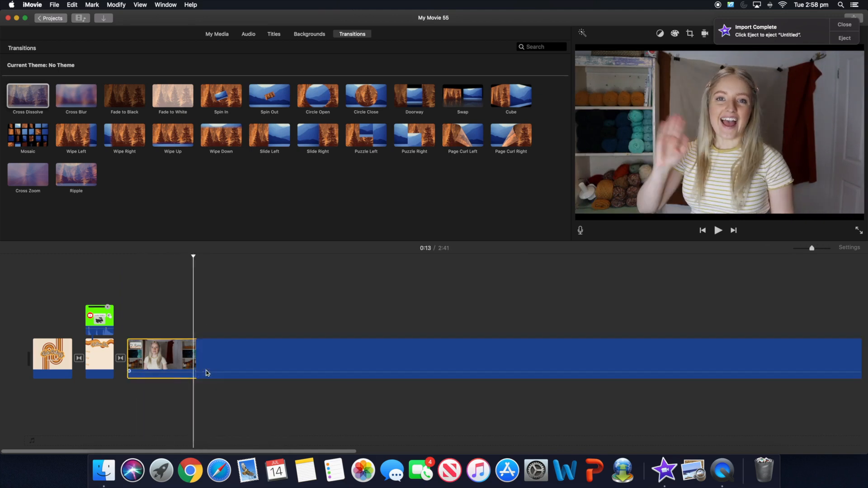
pyautogui.press('Delete')
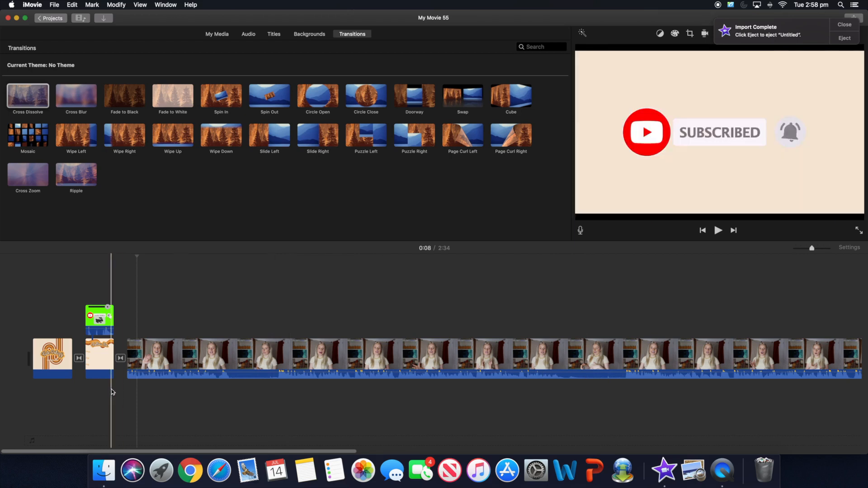
# - Play back from just before the cut to check the edit
pyautogui.click(127, 395)
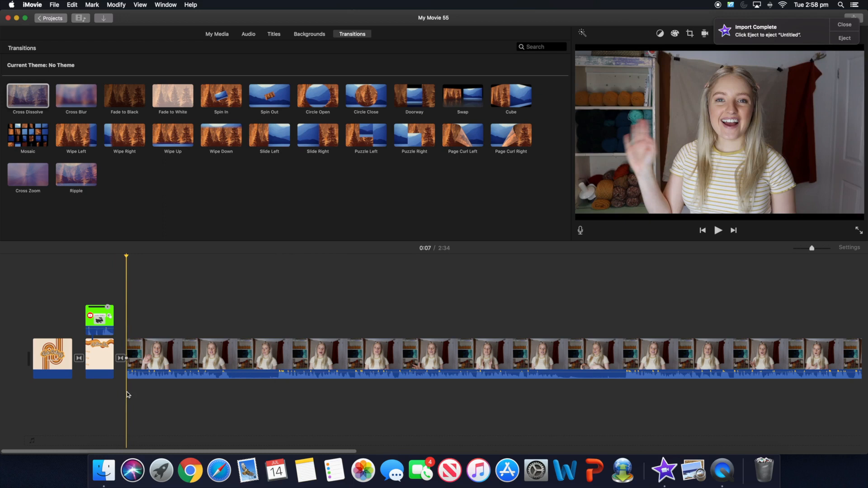
pyautogui.press('space')
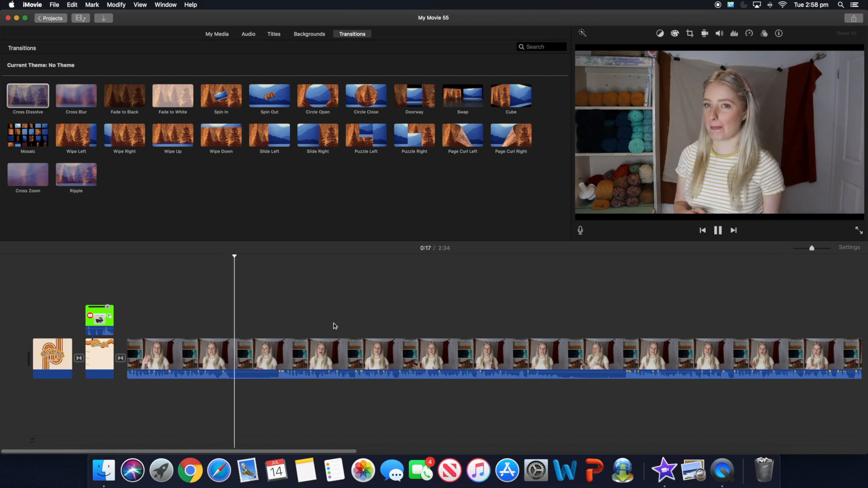
pyautogui.press('space')
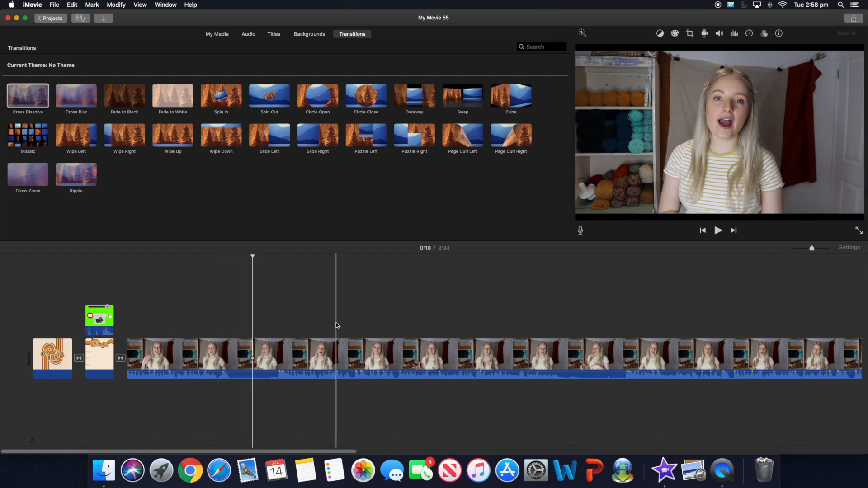
# - Trim the main clip's start to the playhead at 0:21, where she starts waving
pyautogui.click(277, 378)
pyautogui.rightClick(278, 380)
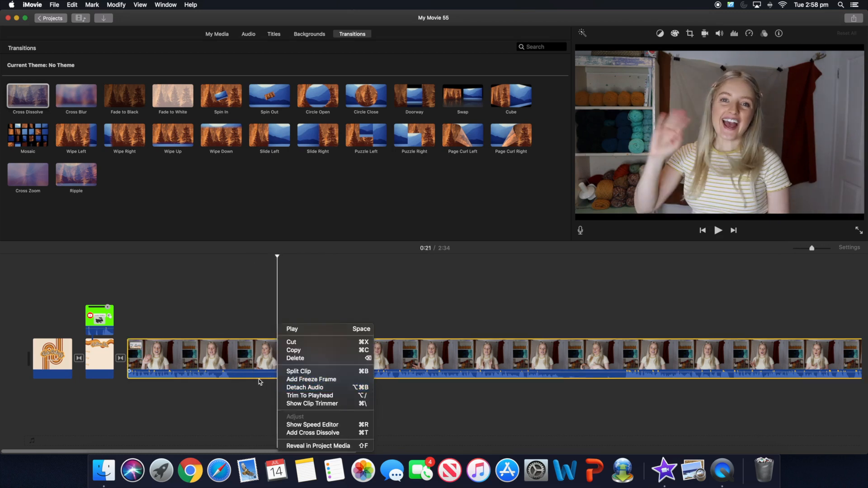
pyautogui.click(277, 379)
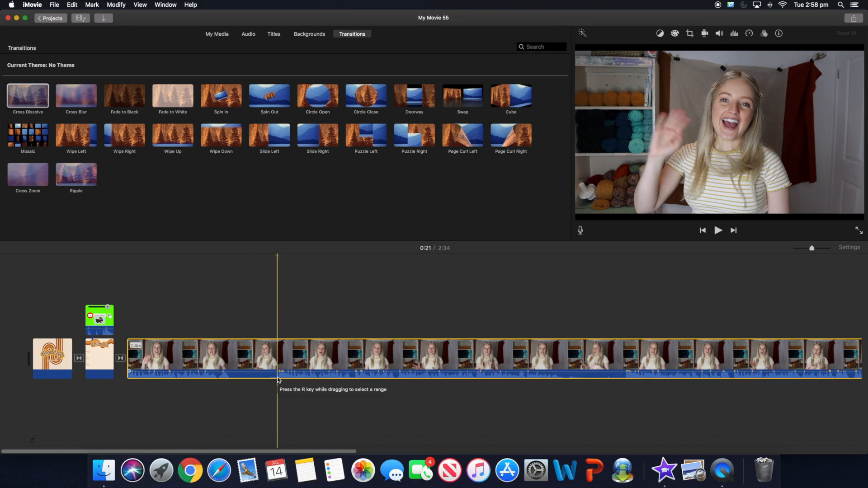
pyautogui.click(279, 379)
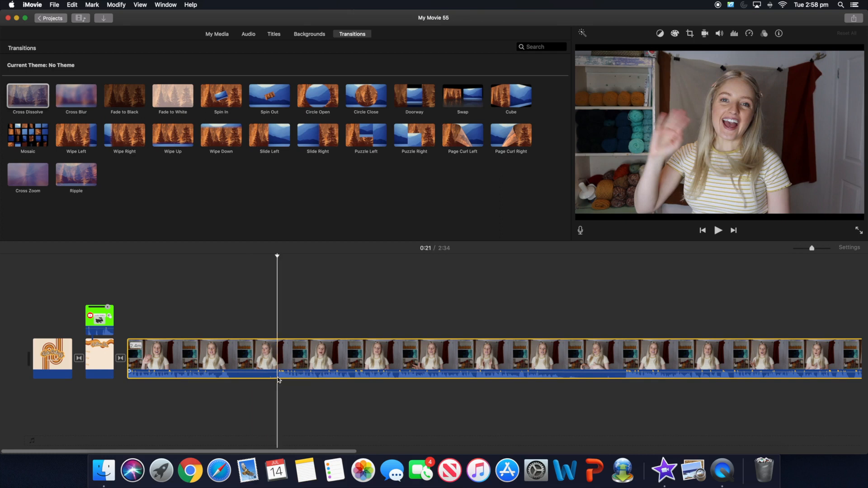
pyautogui.rightClick(279, 380)
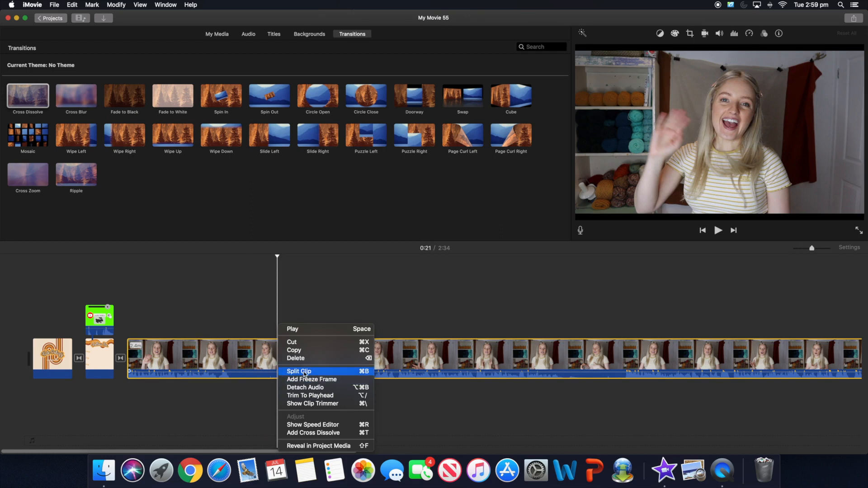
pyautogui.click(302, 396)
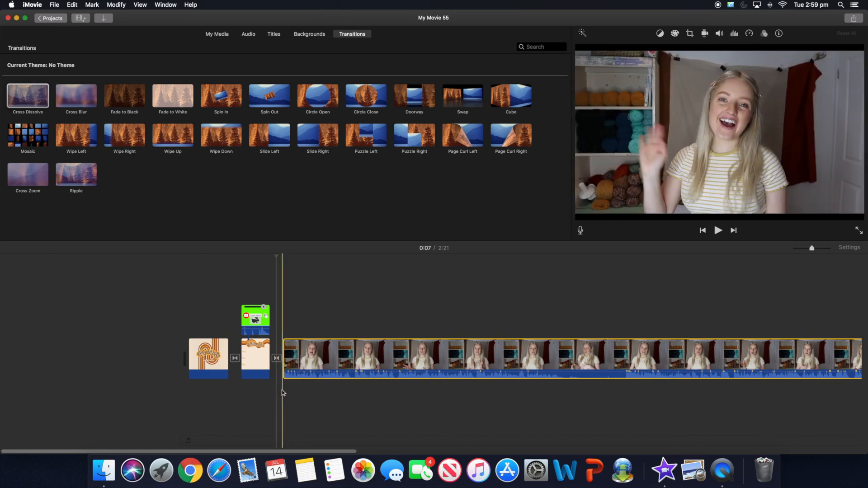
pyautogui.click(281, 392)
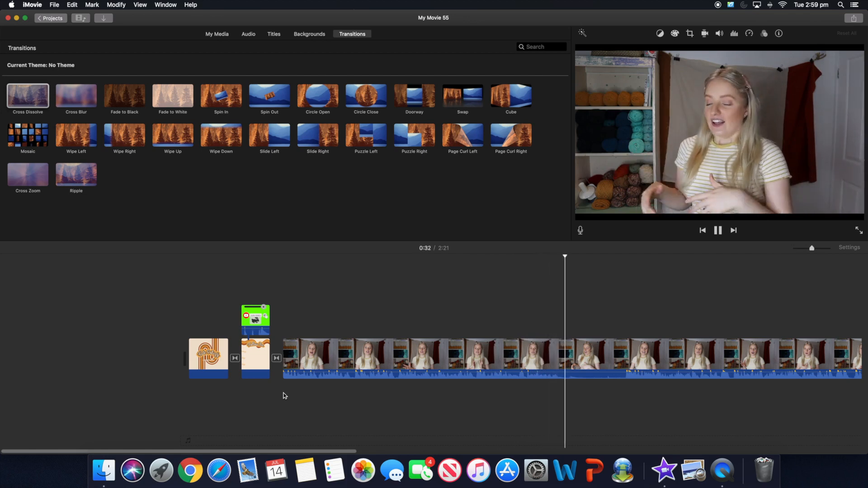
# - Split the main clip at 0:32 and 0:37 and delete the five-second piece between
pyautogui.press('space')
pyautogui.moveTo(355, 451); pyautogui.dragTo(432, 436)
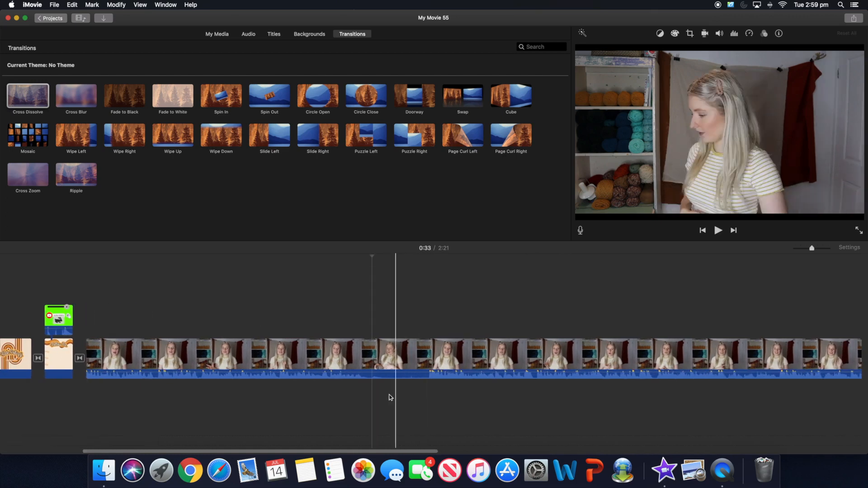
pyautogui.rightClick(365, 363)
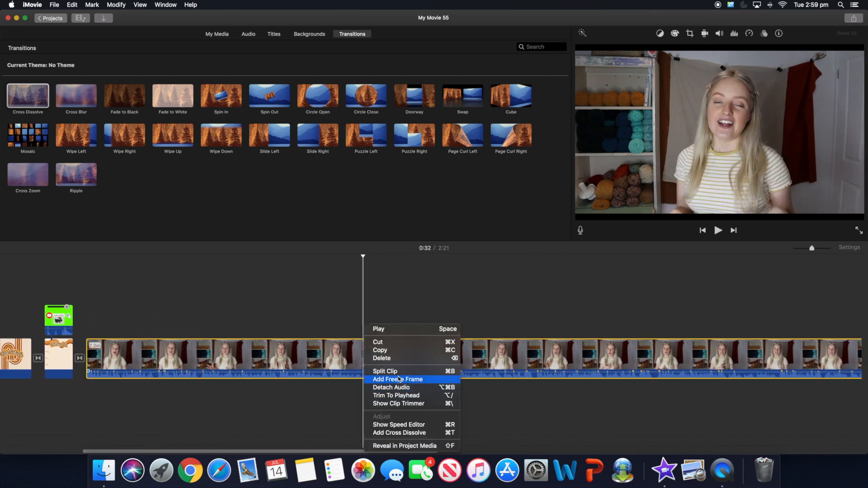
pyautogui.click(384, 372)
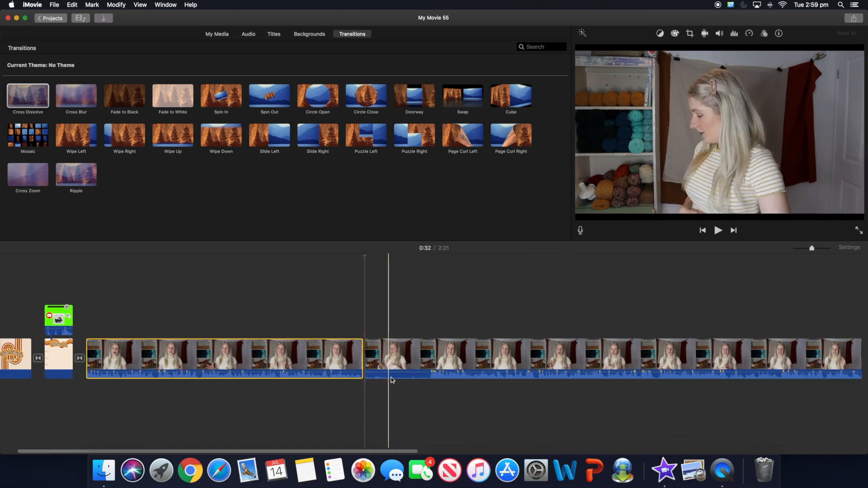
pyautogui.click(430, 378)
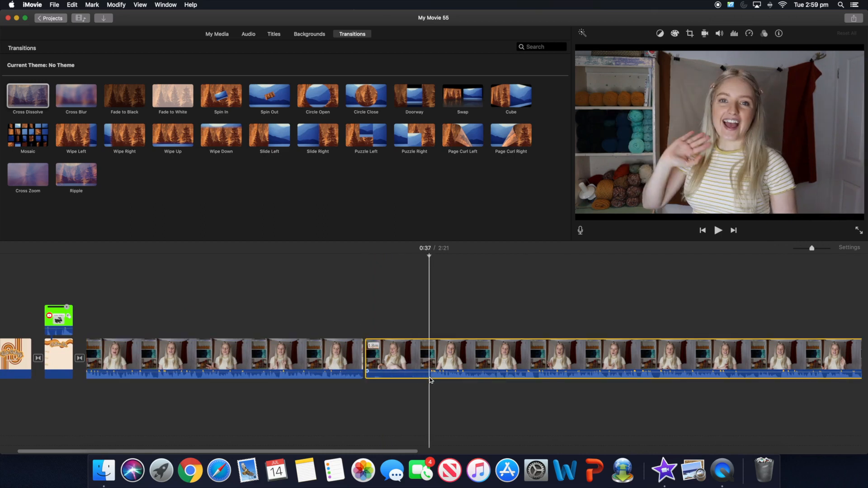
pyautogui.rightClick(430, 379)
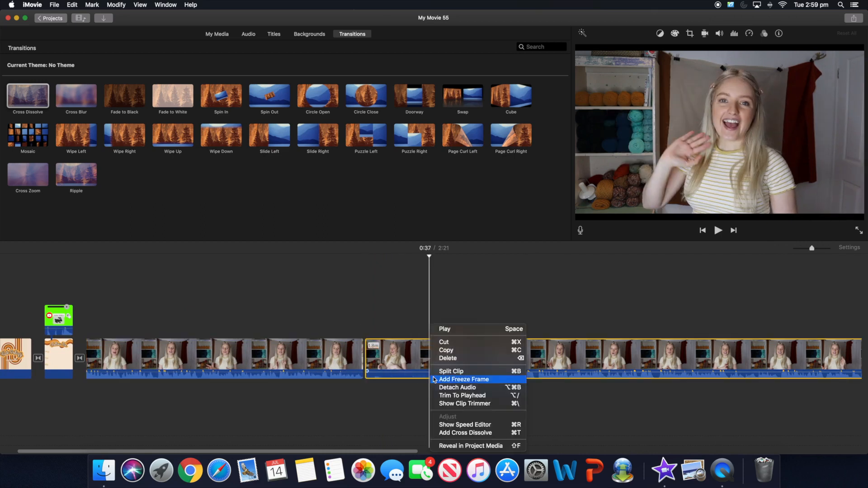
pyautogui.click(450, 372)
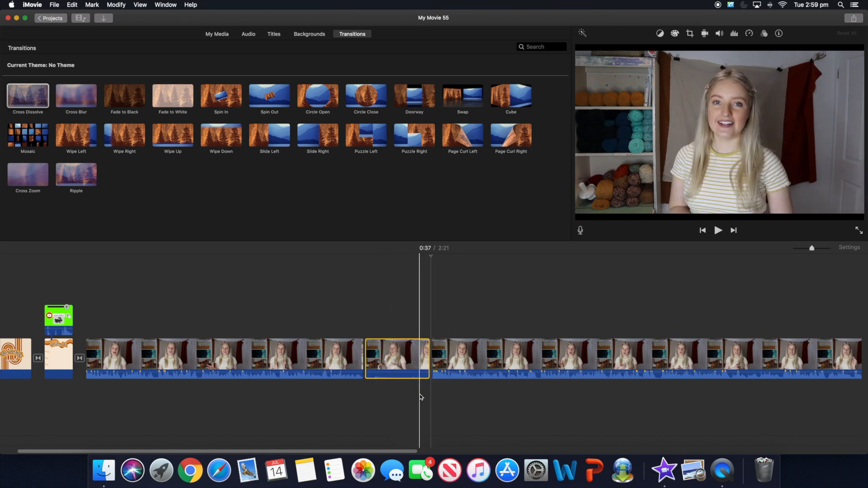
pyautogui.press('Delete')
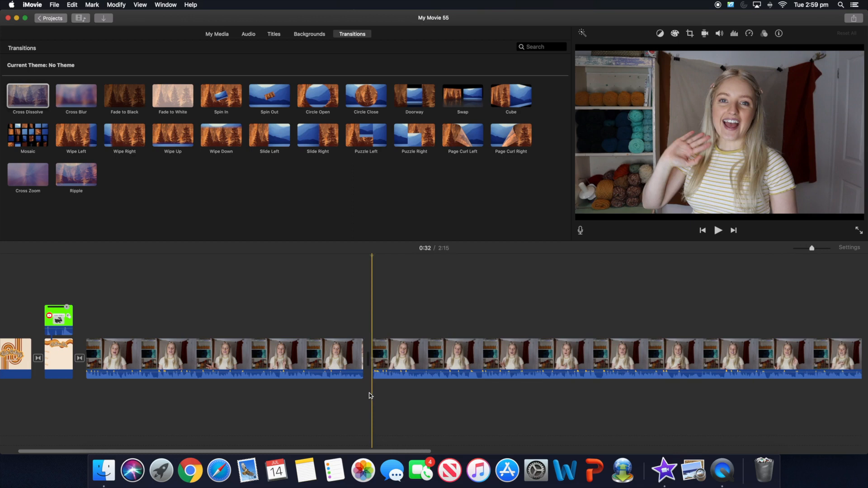
pyautogui.press('space')
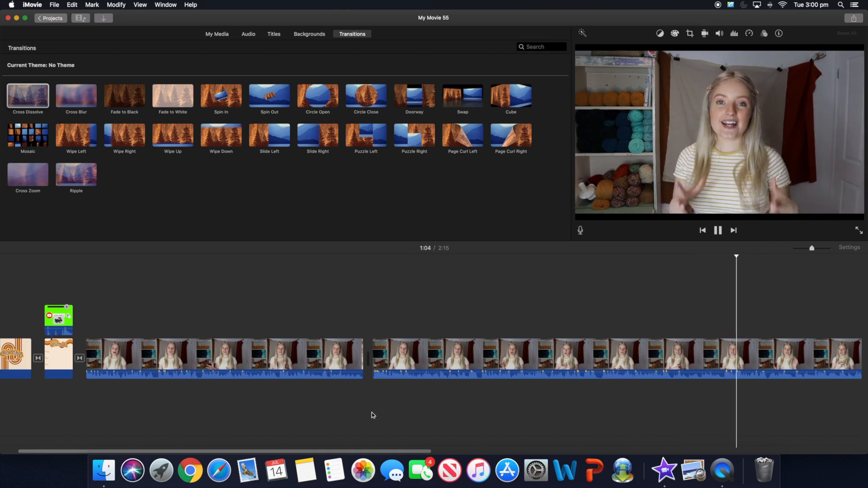
pyautogui.moveTo(407, 452); pyautogui.dragTo(611, 438)
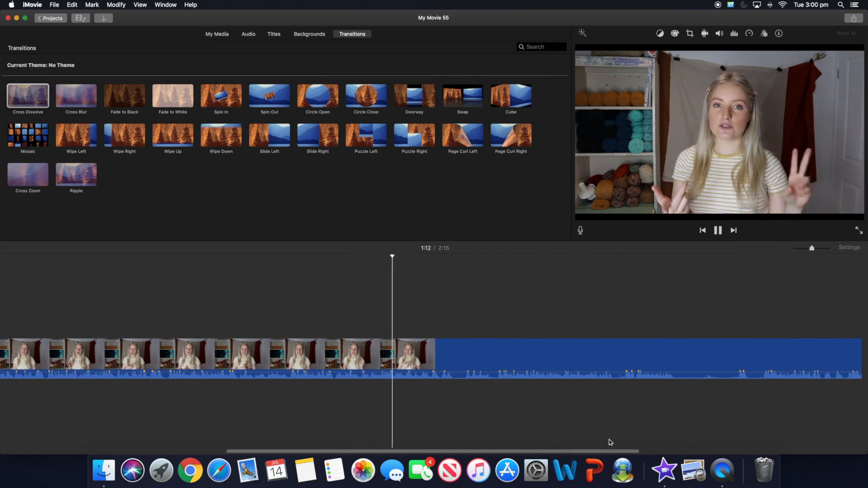
pyautogui.press('space')
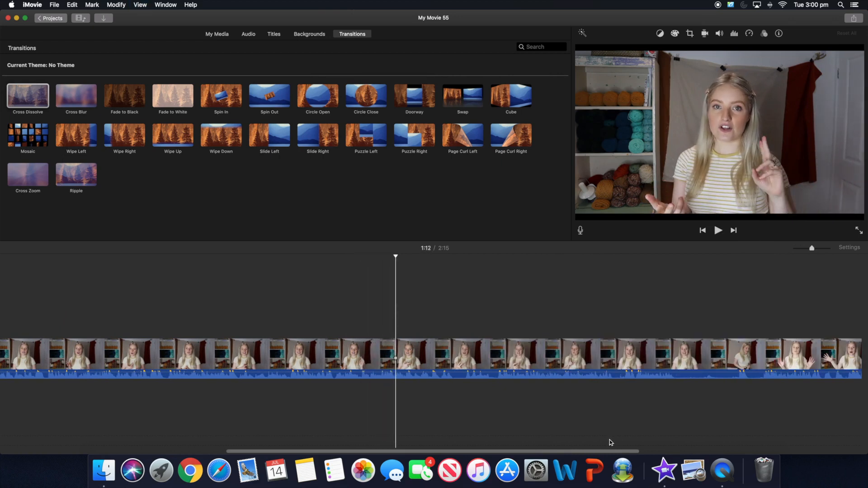
pyautogui.moveTo(577, 451); pyautogui.dragTo(352, 451)
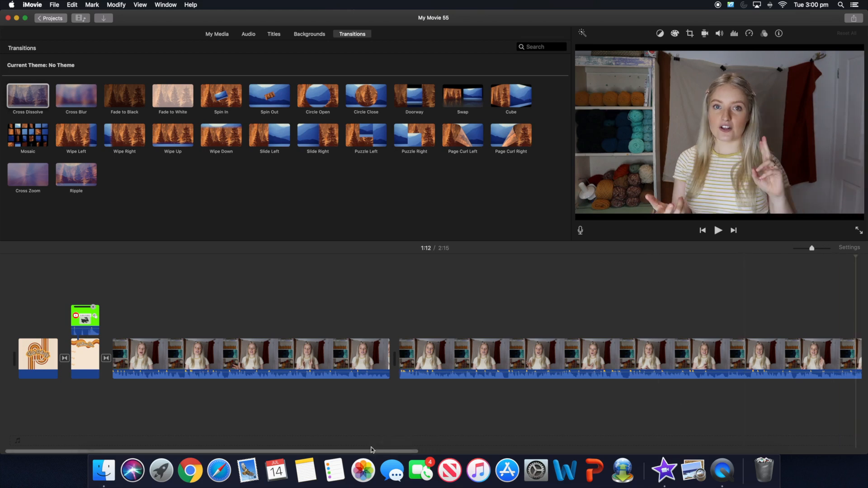
pyautogui.moveTo(362, 454); pyautogui.dragTo(493, 444)
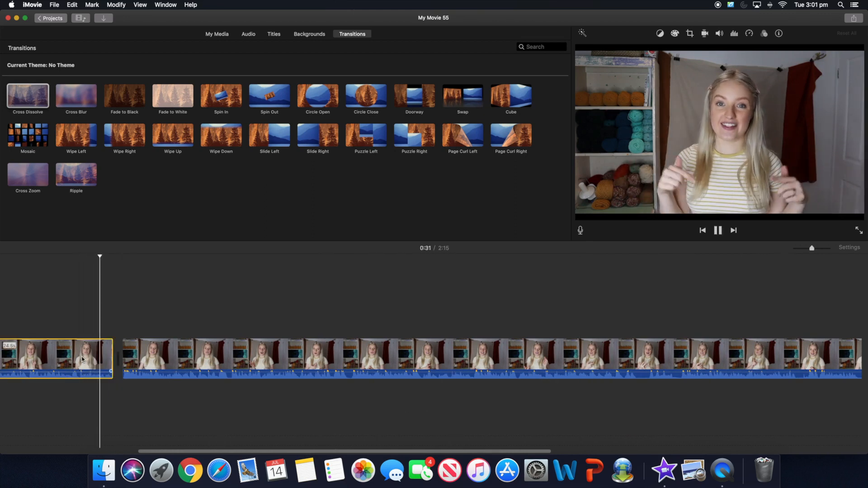
# - Split the second clip at 1:03 and delete the section before it, back to 0:32
pyautogui.press('space')
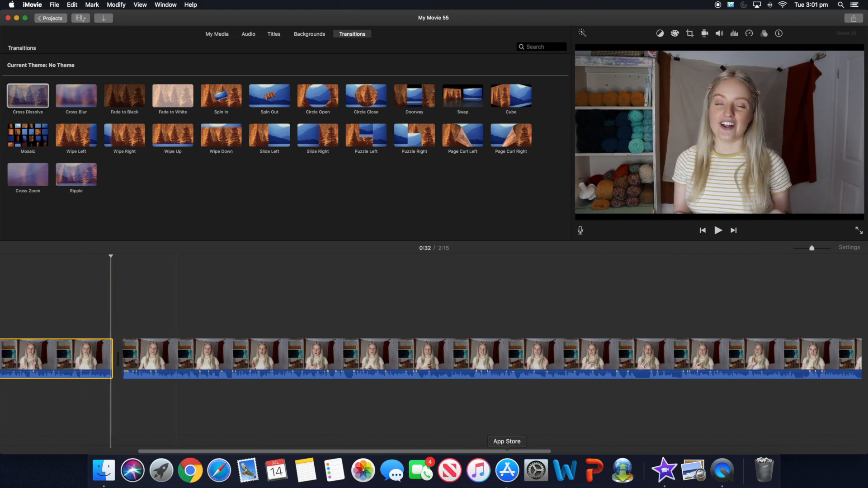
pyautogui.click(472, 353)
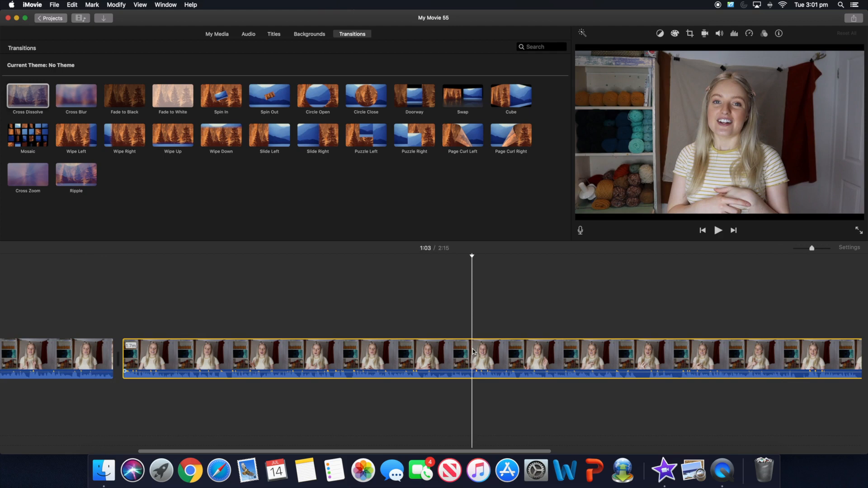
pyautogui.press('space')
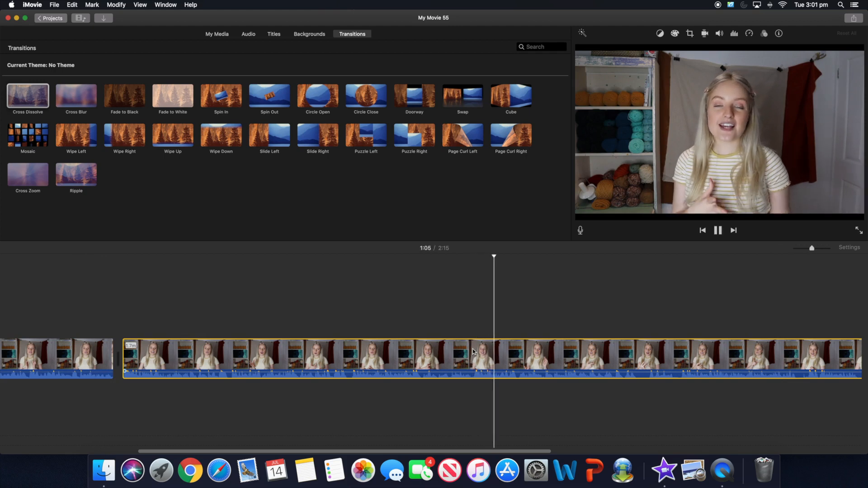
pyautogui.press('space')
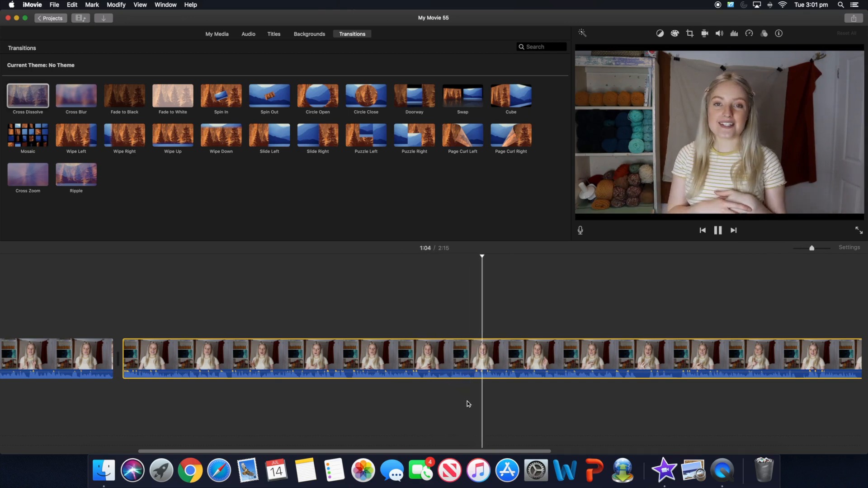
pyautogui.press('space')
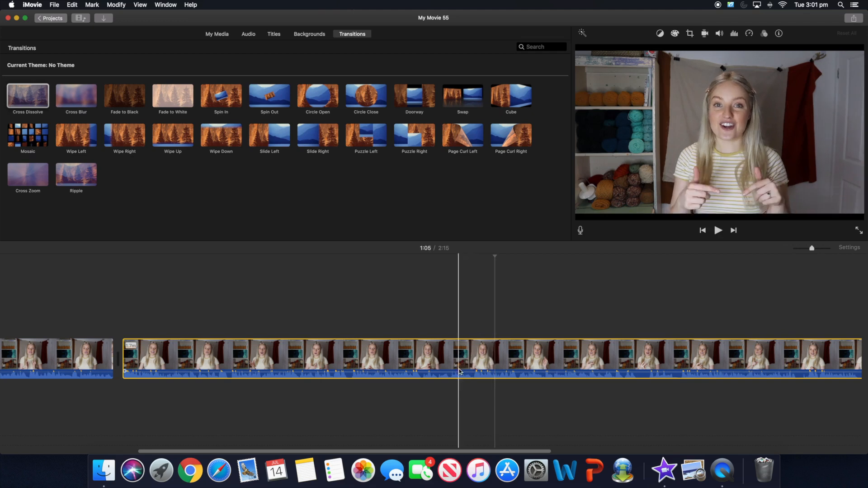
pyautogui.rightClick(474, 380)
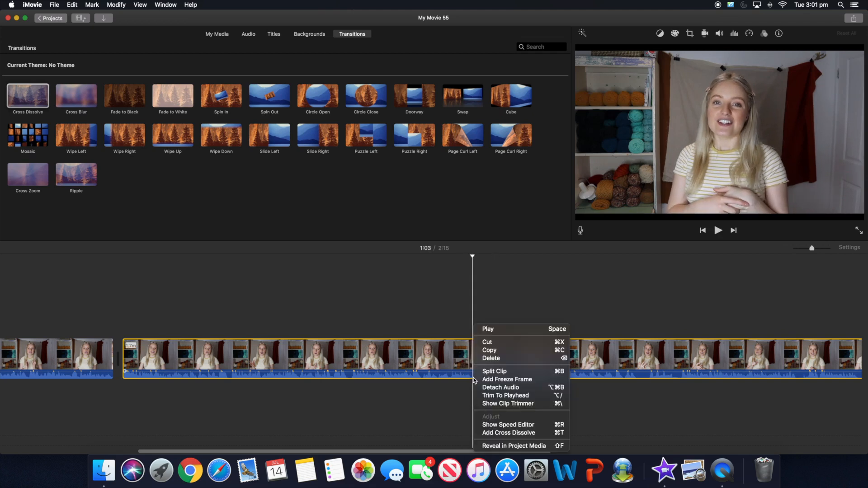
pyautogui.click(488, 368)
pyautogui.press('Delete')
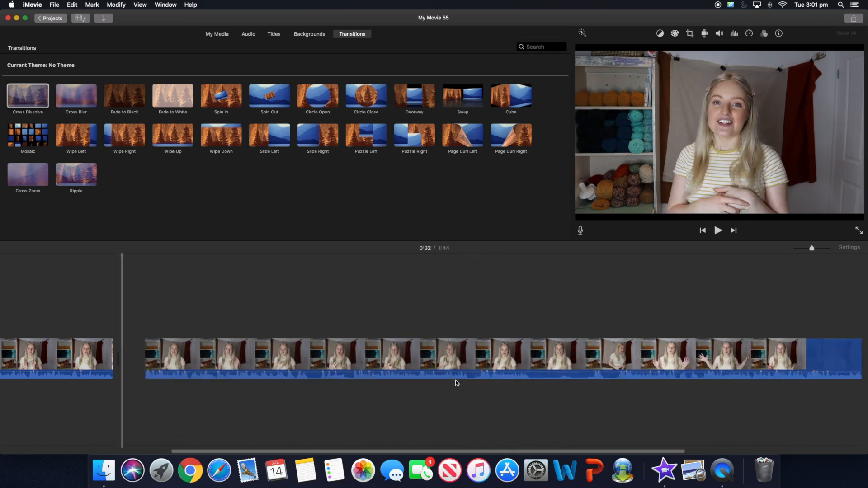
# - Delete the 1.8s last clip at the end of the timeline, leaving the movie at 1:29
pyautogui.moveTo(415, 453); pyautogui.dragTo(286, 450)
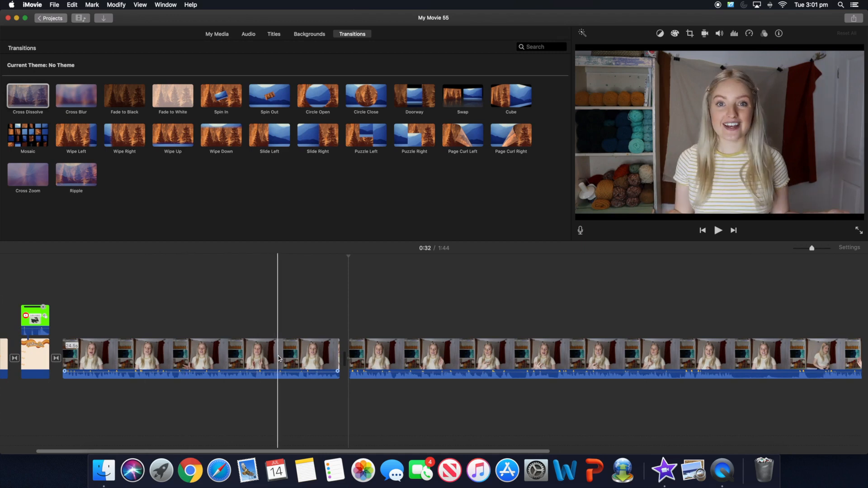
pyautogui.click(279, 359)
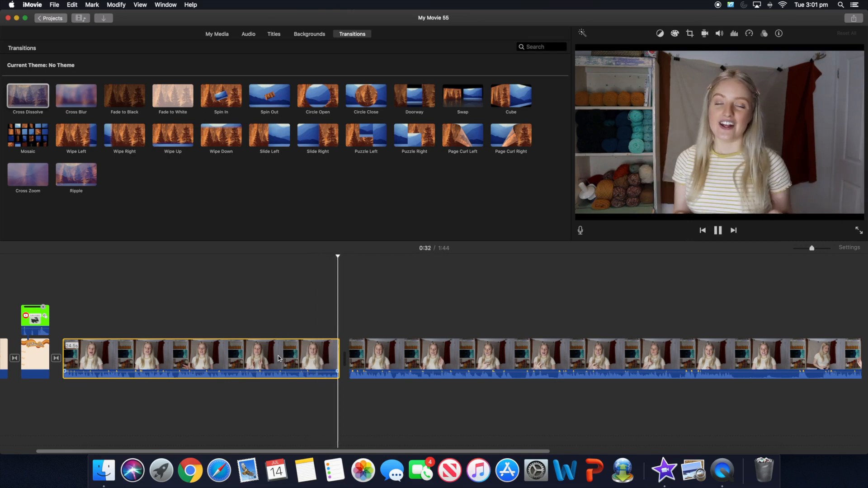
pyautogui.press('space')
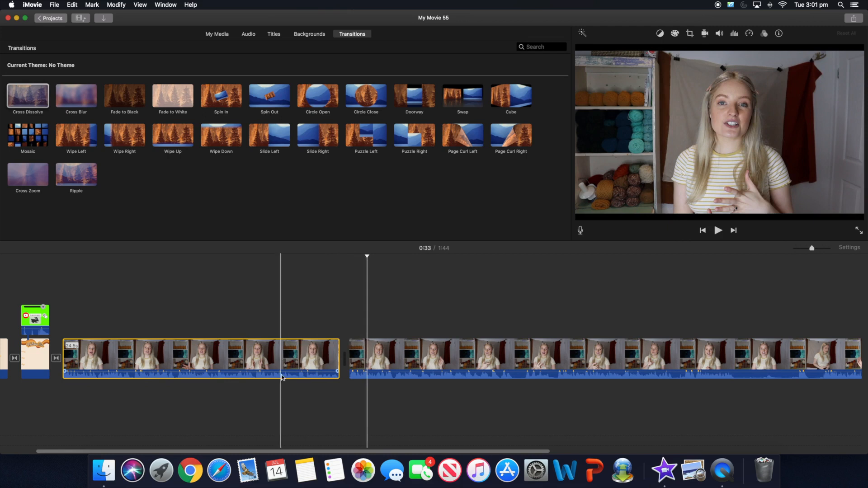
pyautogui.moveTo(314, 452); pyautogui.dragTo(344, 452)
pyautogui.click(345, 446)
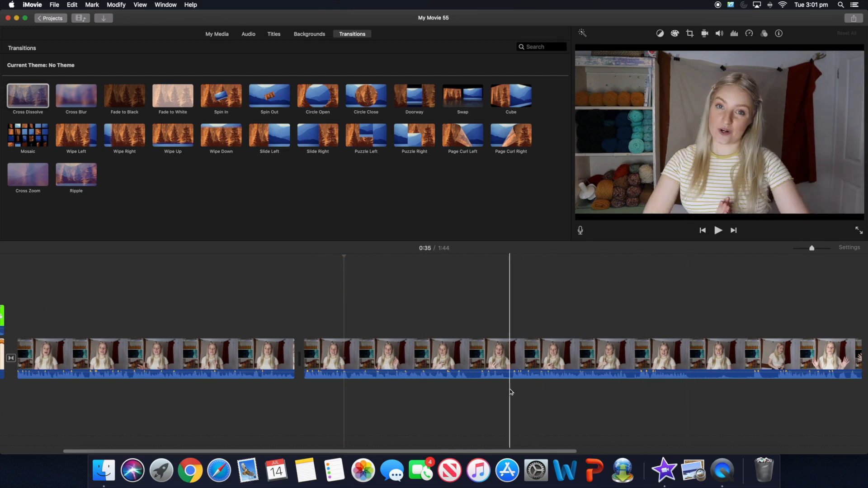
pyautogui.hscroll(5, 516, 443)
pyautogui.hscroll(10, 519, 445)
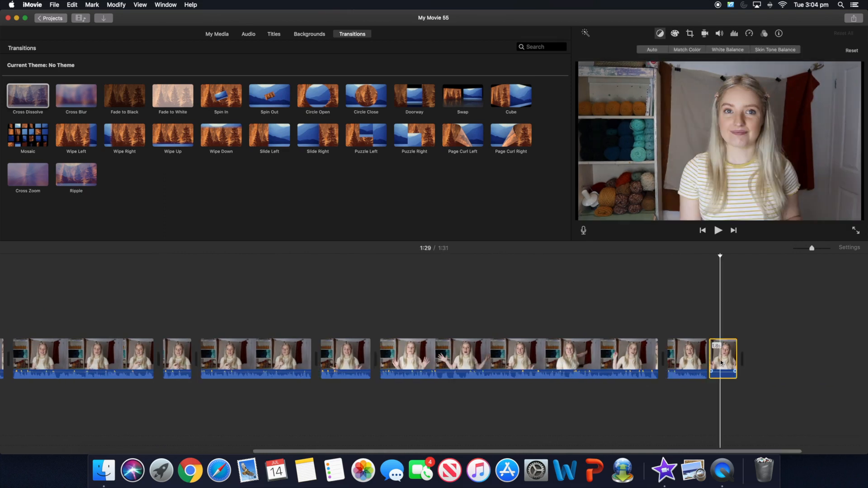
pyautogui.press('Delete')
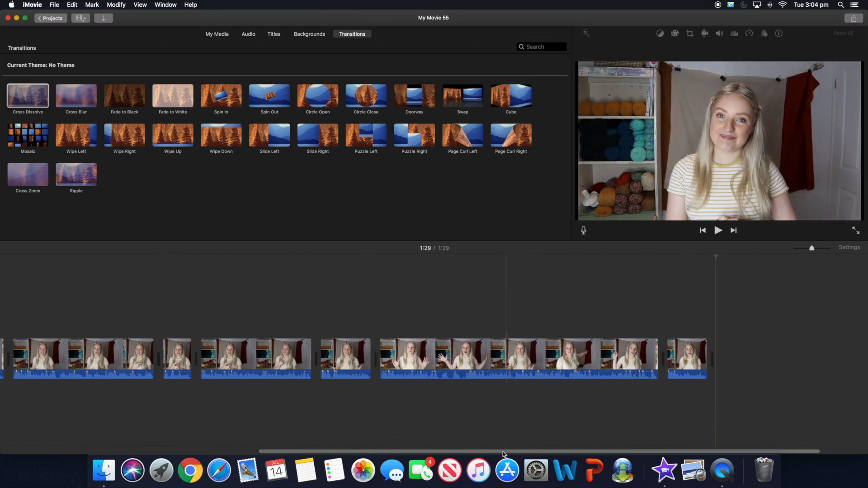
pyautogui.hscroll(3, 524, 448)
pyautogui.moveTo(524, 452); pyautogui.dragTo(610, 451)
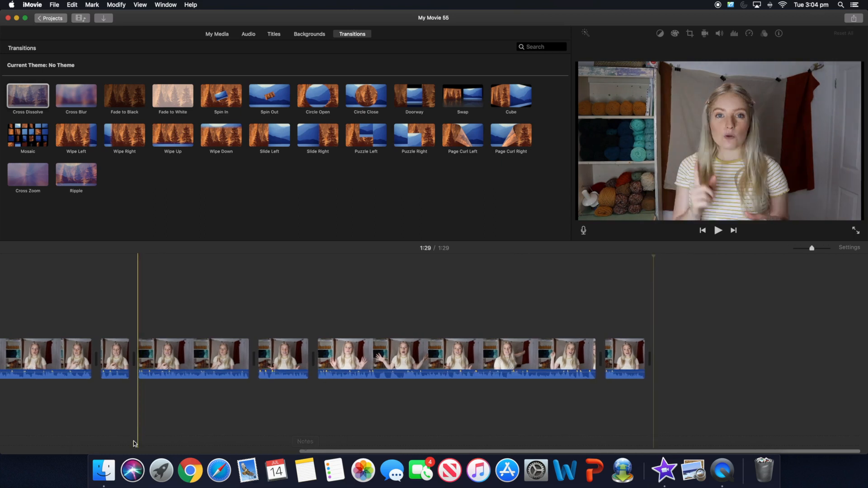
# - Append MVI_2500.MP4 from Finder's 100CANON folder to the end of the iMovie timeline
pyautogui.click(104, 471)
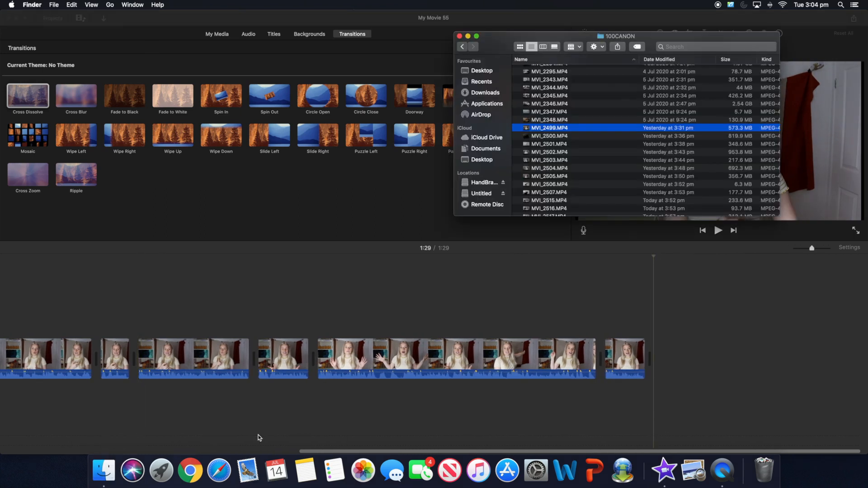
pyautogui.click(535, 137)
pyautogui.moveTo(594, 148); pyautogui.dragTo(692, 360)
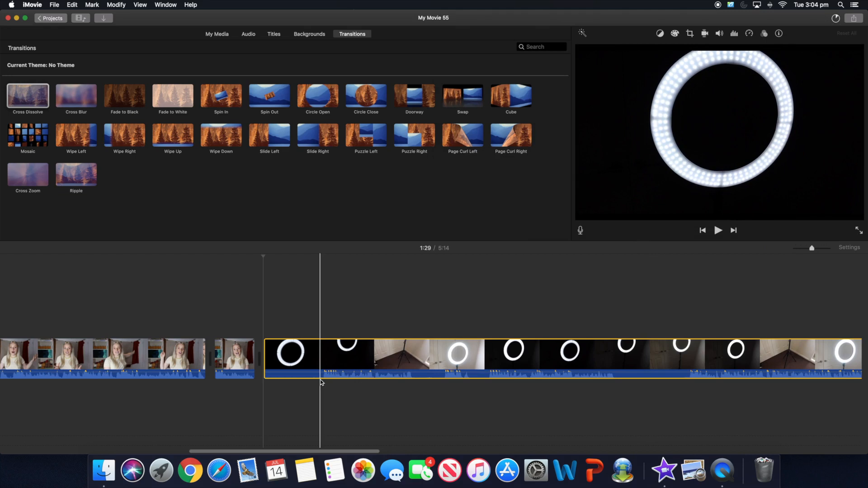
# - Split the ring-light clip at 1:34, delete its opening part, and play back the result
pyautogui.rightClick(323, 377)
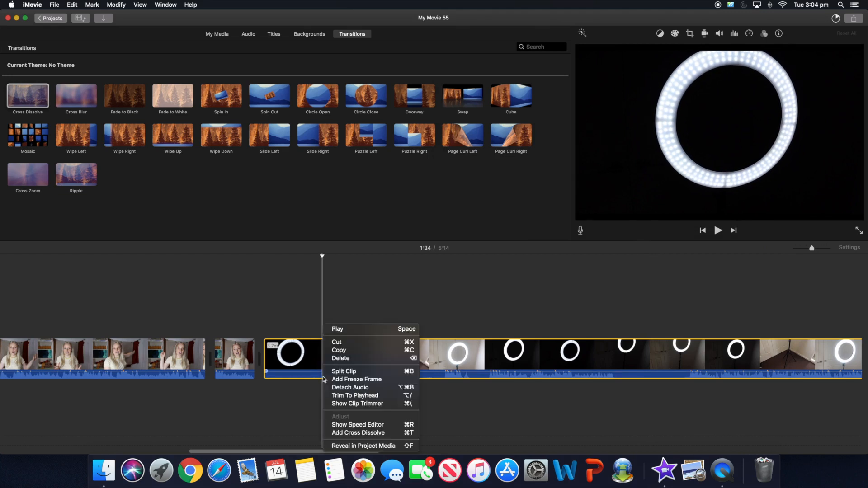
pyautogui.press('super+b')
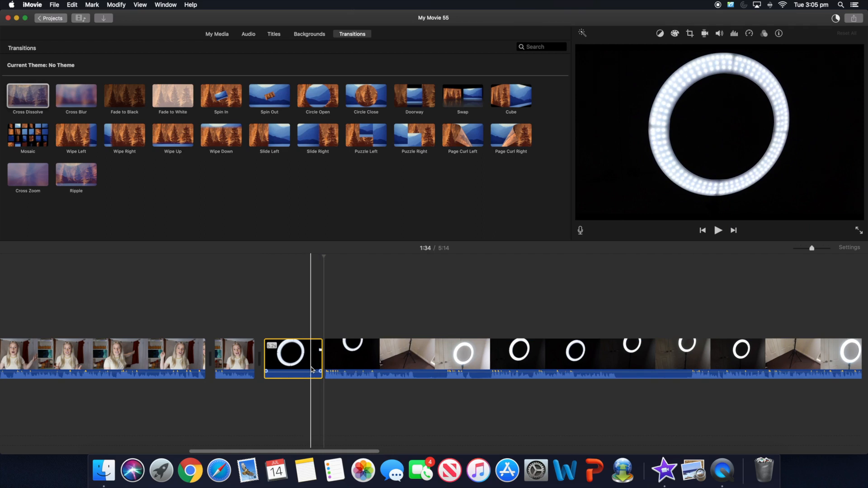
pyautogui.press('Delete')
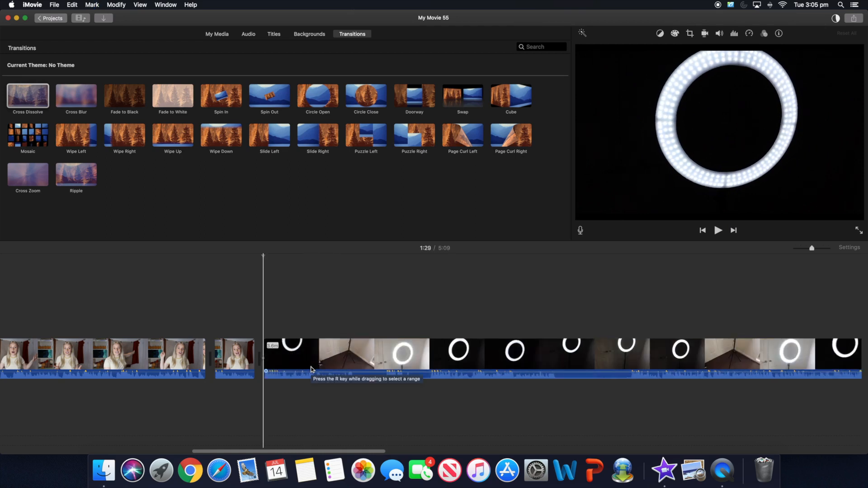
pyautogui.press('space')
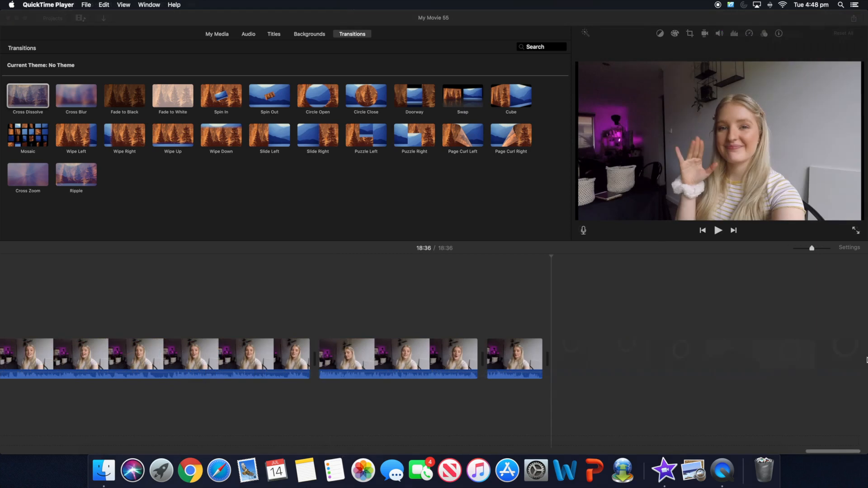
# - Select every clip in the 18:36 timeline with Cmd+A
pyautogui.moveTo(851, 452); pyautogui.dragTo(867, 392)
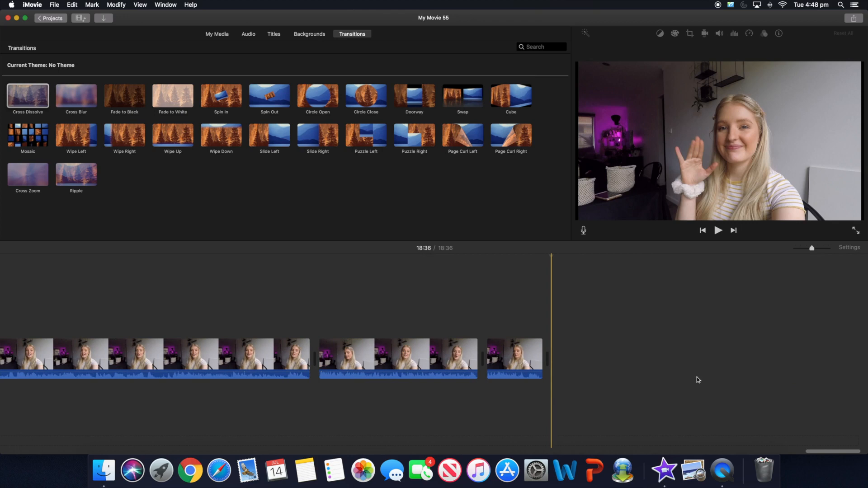
pyautogui.press('super+a')
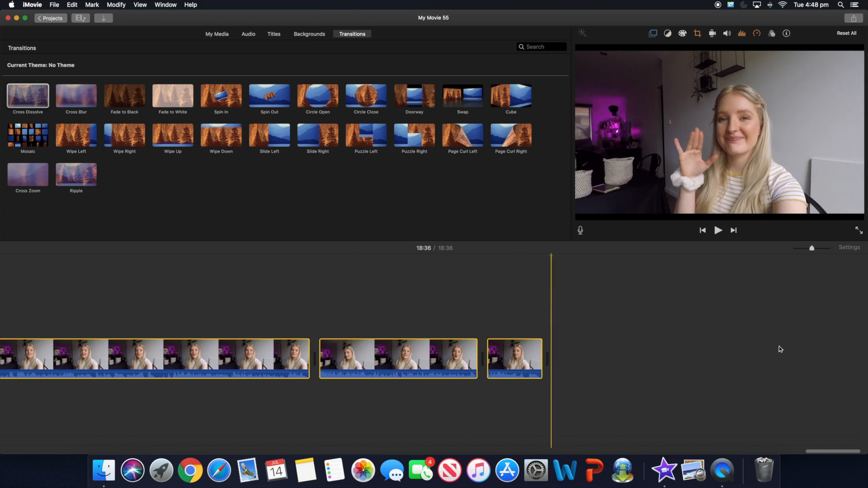
# - Turn on Reduce background noise at 100% for all selected clips
pyautogui.click(743, 34)
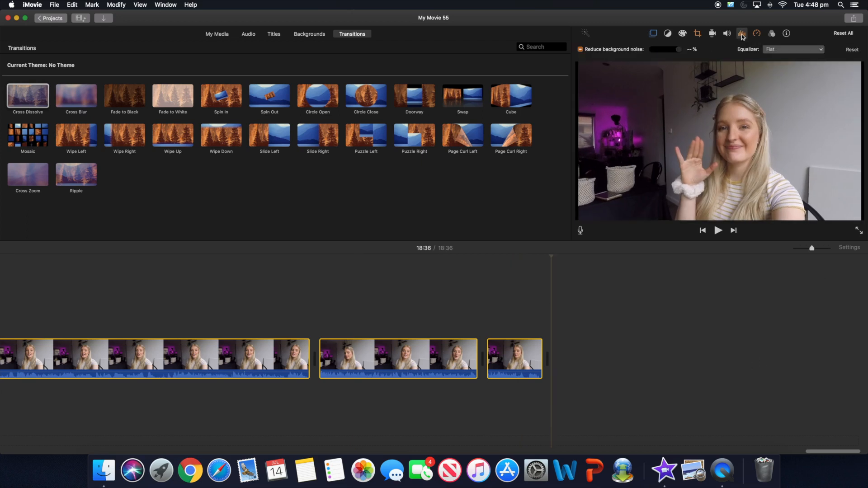
pyautogui.click(581, 50)
pyautogui.click(581, 50)
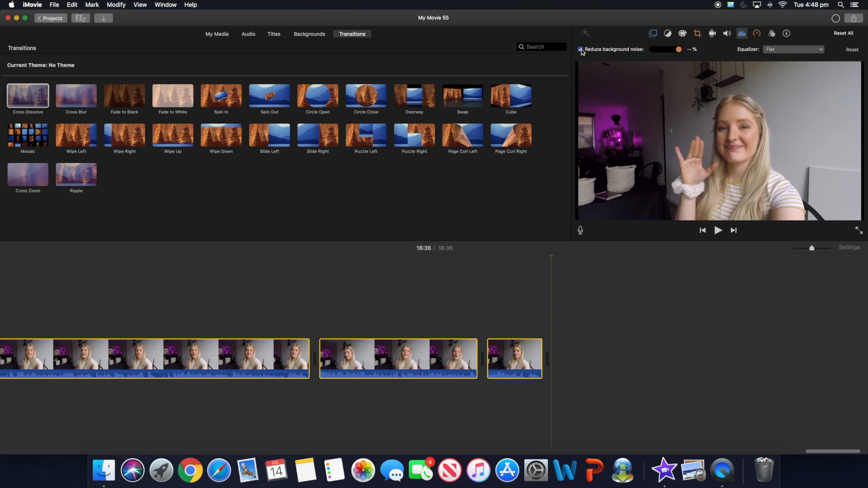
pyautogui.click(681, 51)
pyautogui.moveTo(812, 451); pyautogui.dragTo(524, 435)
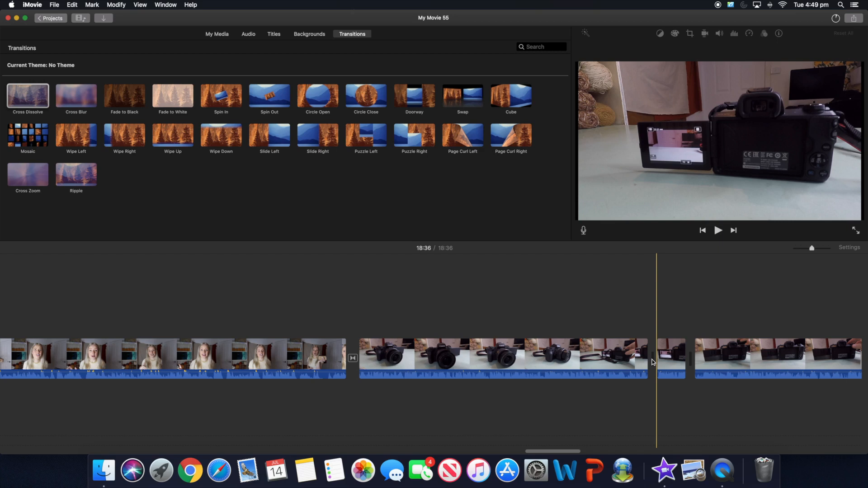
# - Marquee-select the final four talking-head clips at the end of the timeline
pyautogui.click(543, 343)
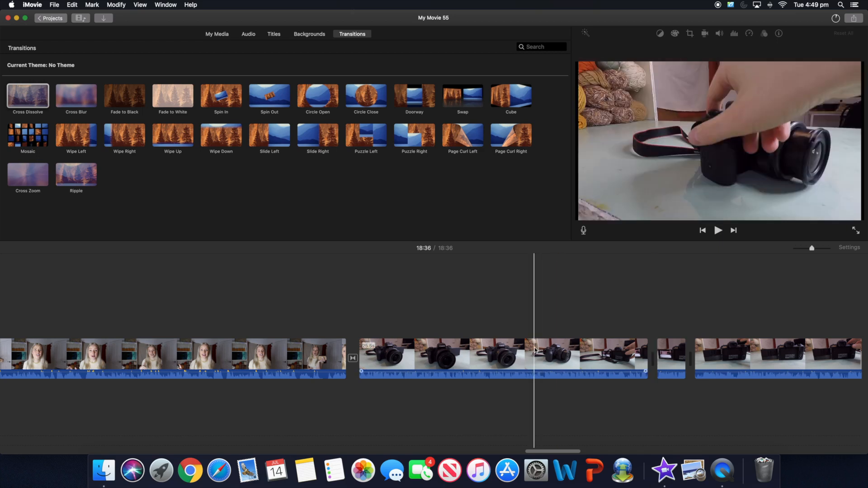
pyautogui.click(535, 349)
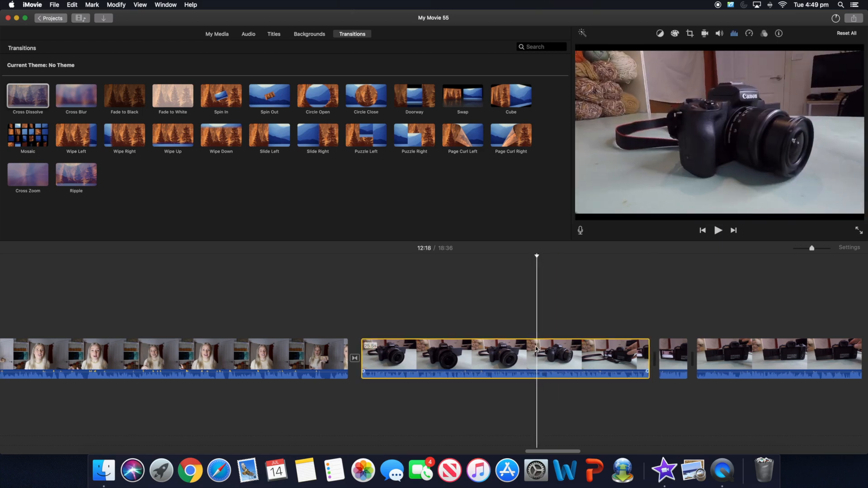
pyautogui.moveTo(569, 452); pyautogui.dragTo(588, 451)
pyautogui.moveTo(257, 399); pyautogui.dragTo(640, 350)
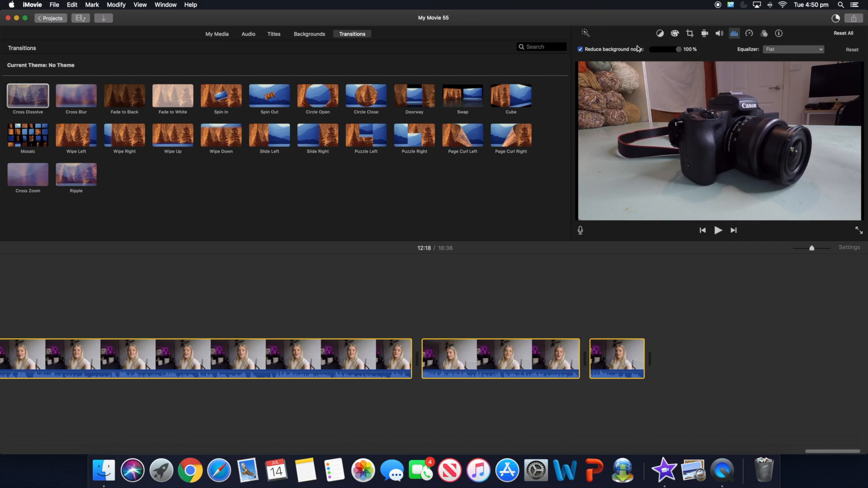
# - Apply the Voice Enhance equalizer preset to the selected clips, then deselect them
pyautogui.click(796, 49)
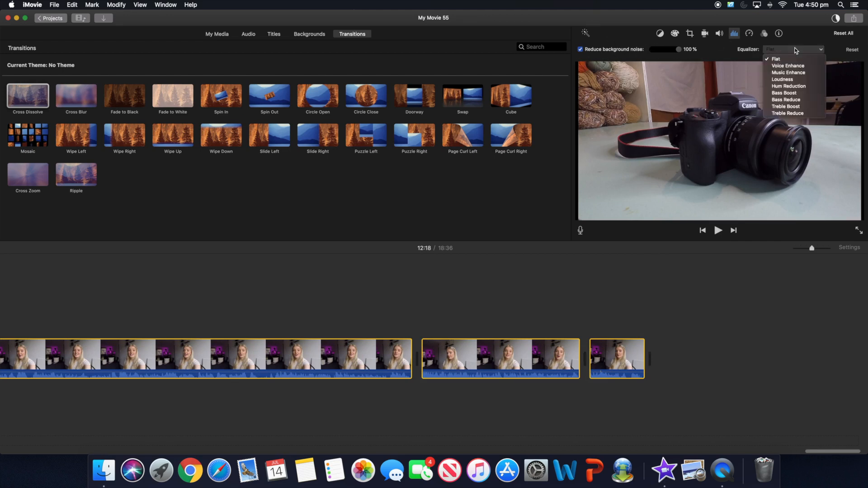
pyautogui.click(779, 59)
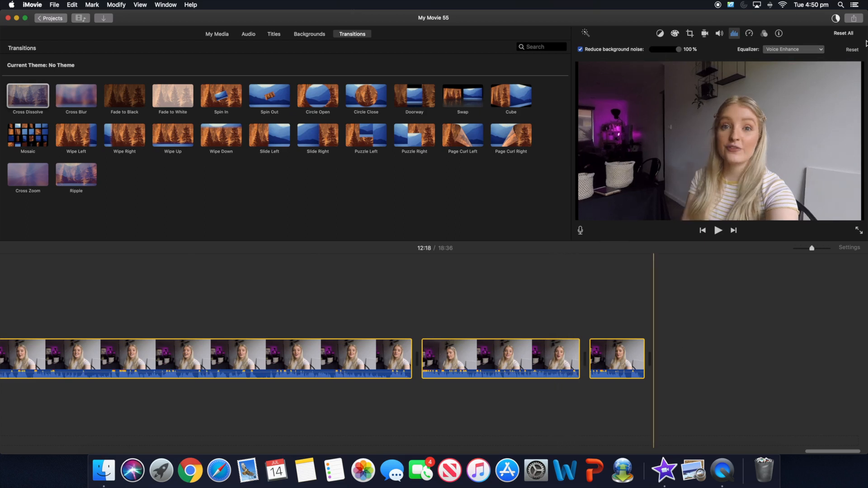
pyautogui.click(794, 49)
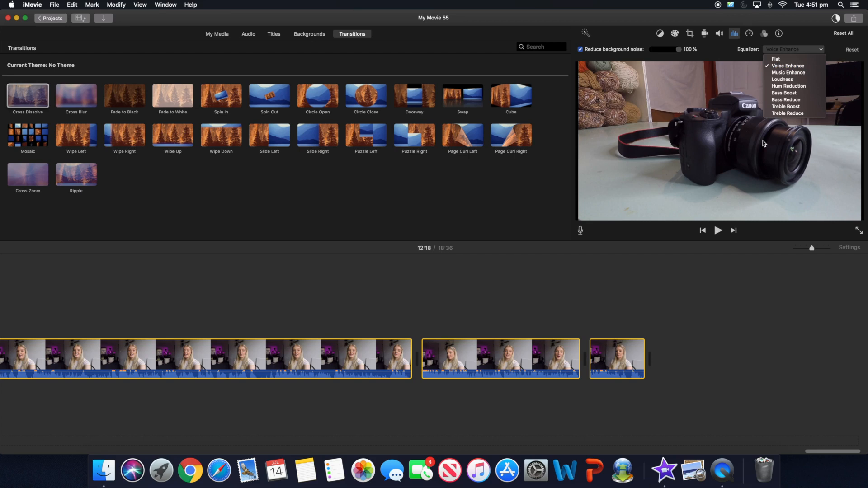
pyautogui.click(721, 348)
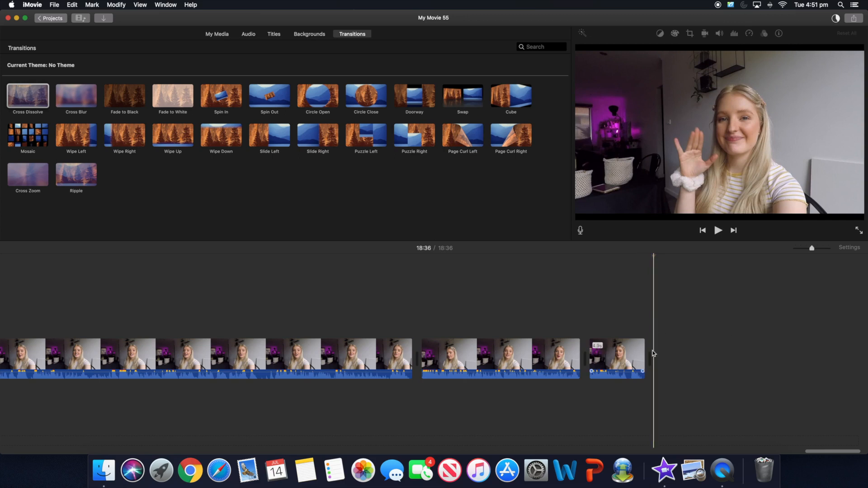
pyautogui.click(216, 35)
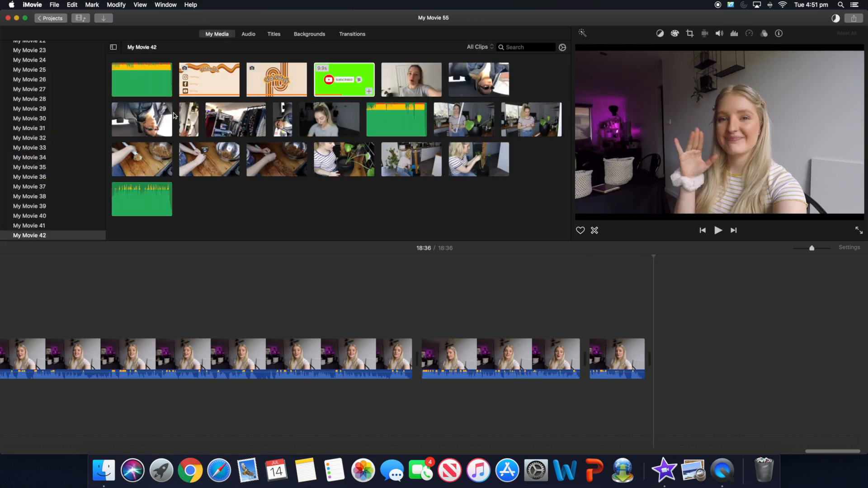
pyautogui.moveTo(204, 76); pyautogui.dragTo(690, 357)
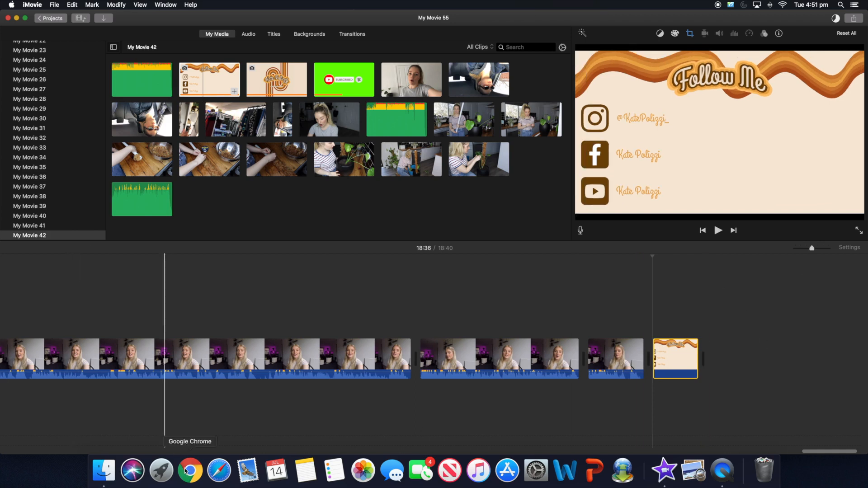
pyautogui.click(99, 470)
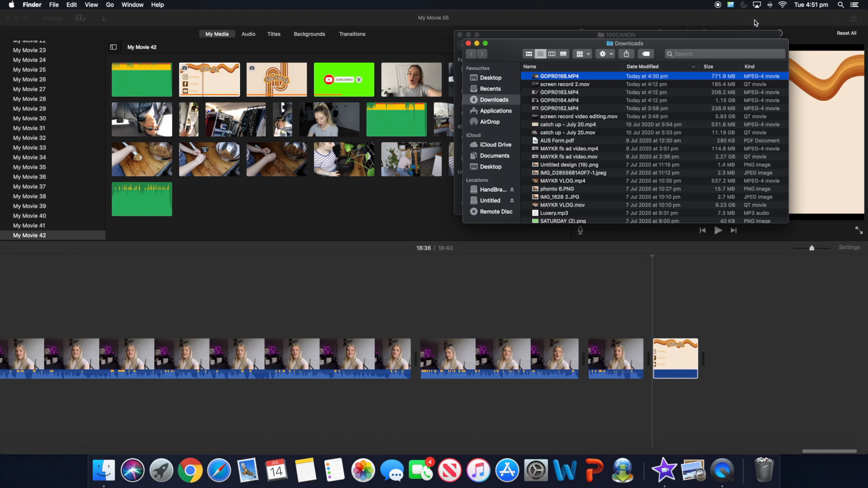
pyautogui.click(800, 299)
pyautogui.click(680, 319)
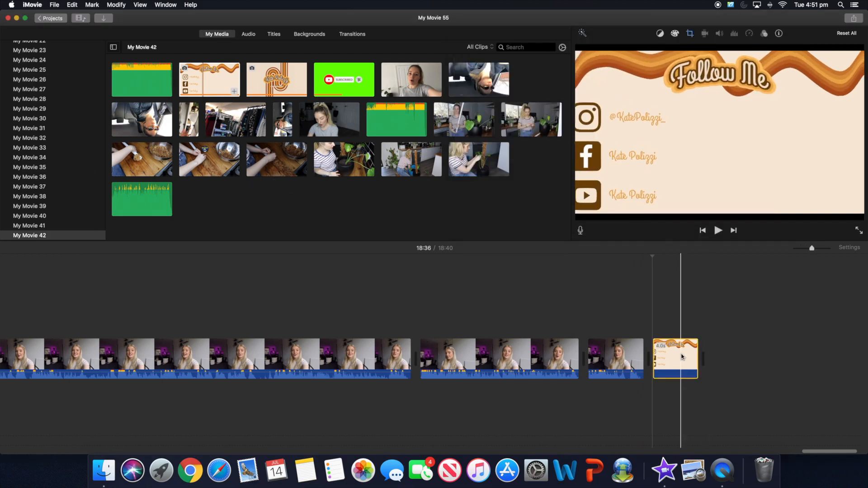
pyautogui.moveTo(699, 356); pyautogui.dragTo(721, 353)
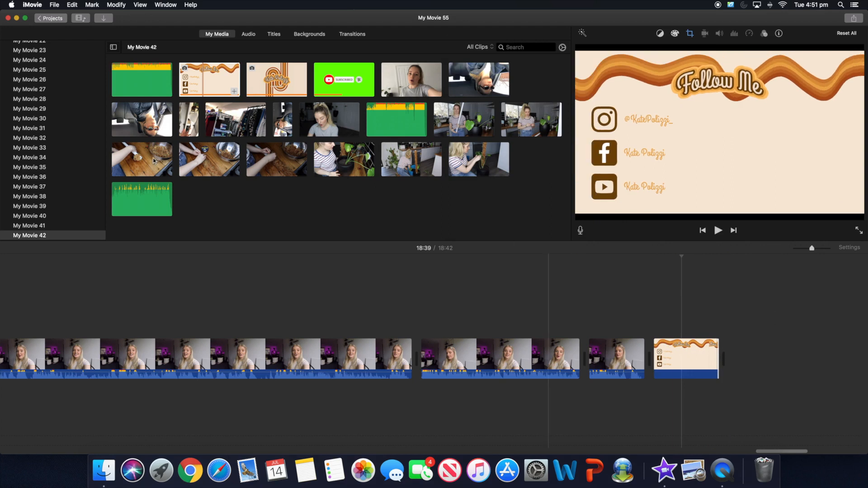
pyautogui.click(358, 36)
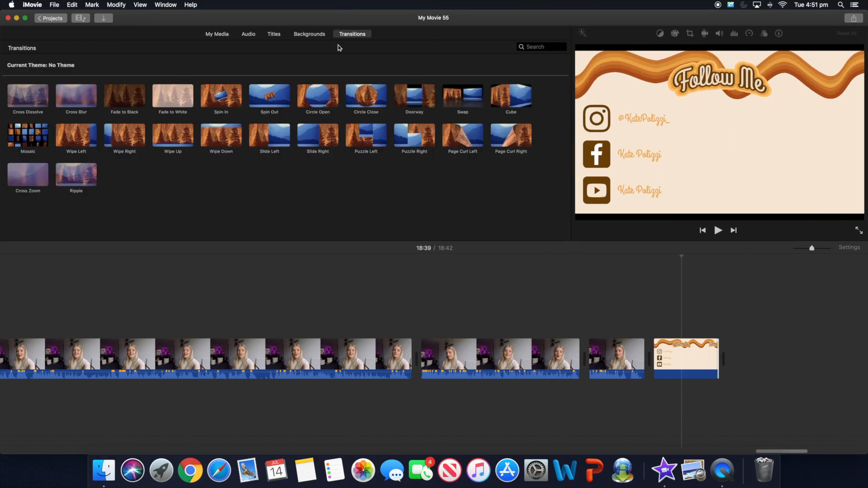
pyautogui.moveTo(16, 96); pyautogui.dragTo(642, 359)
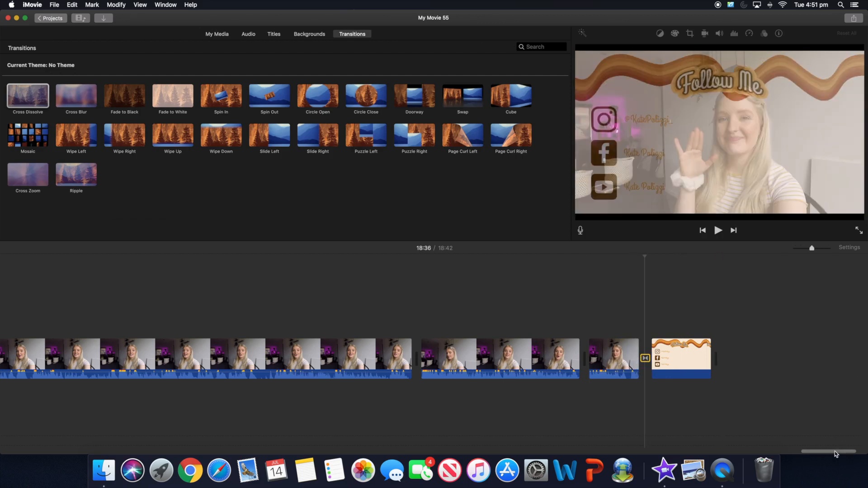
pyautogui.hscroll(-15, 835, 451)
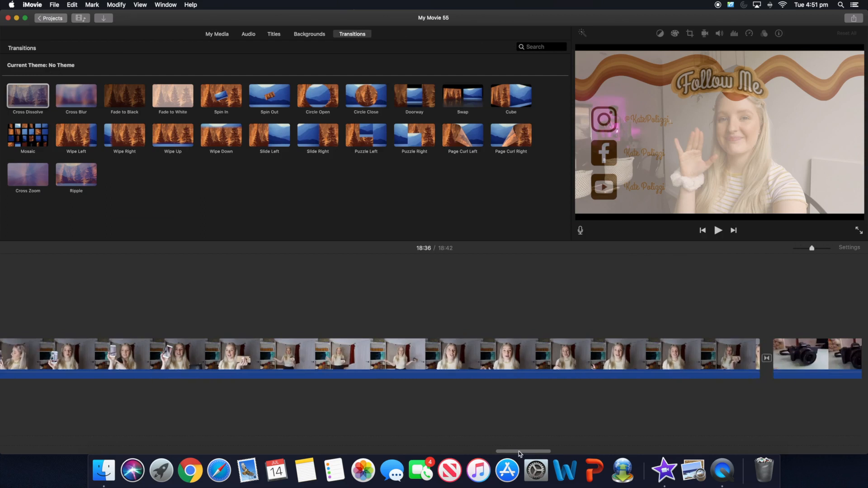
pyautogui.hscroll(-15, 214, 438)
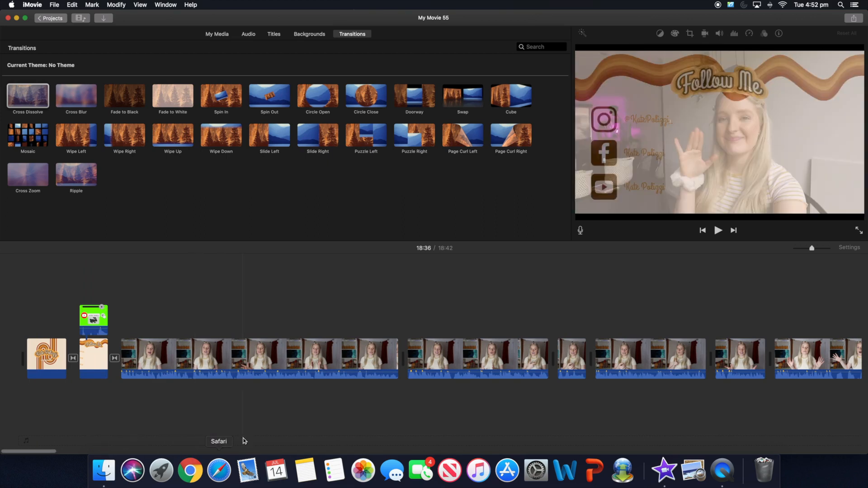
# - Launch Chrome and load youtube.com
pyautogui.click(186, 474)
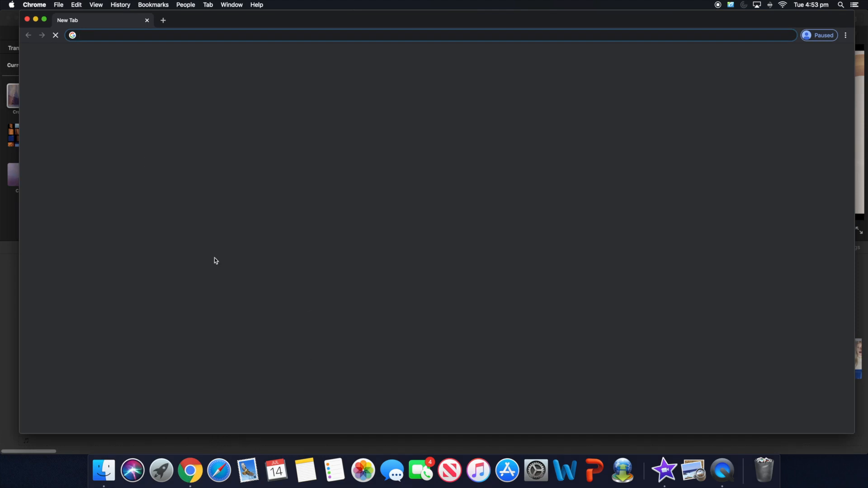
pyautogui.write('you')
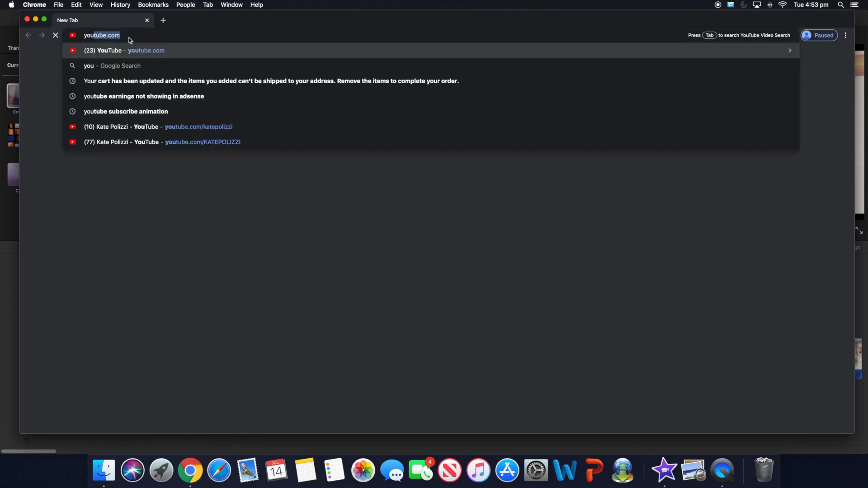
pyautogui.write('tube.com')
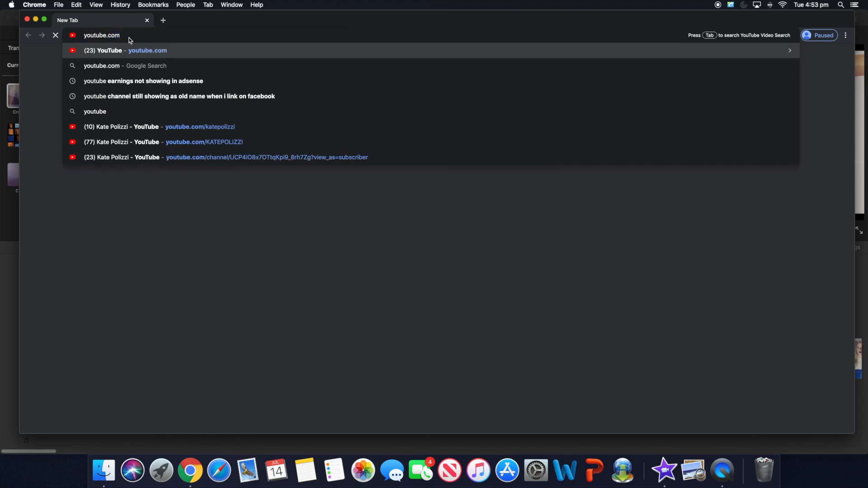
pyautogui.press('Return')
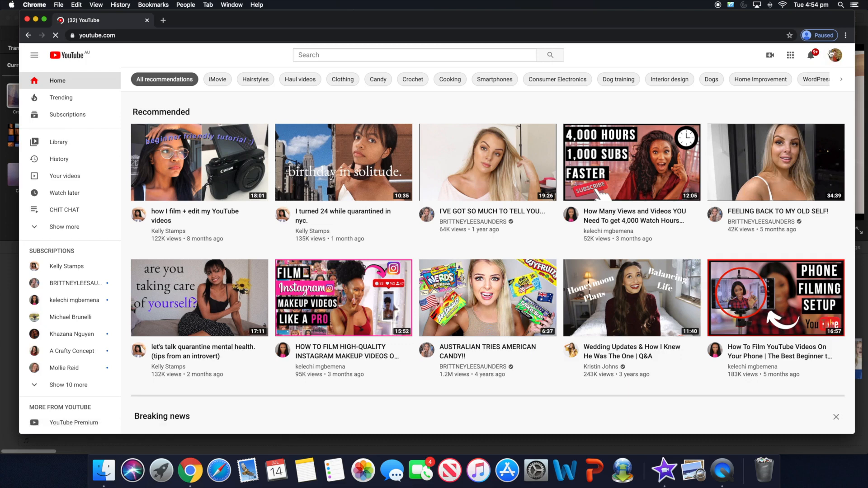
pyautogui.click(835, 57)
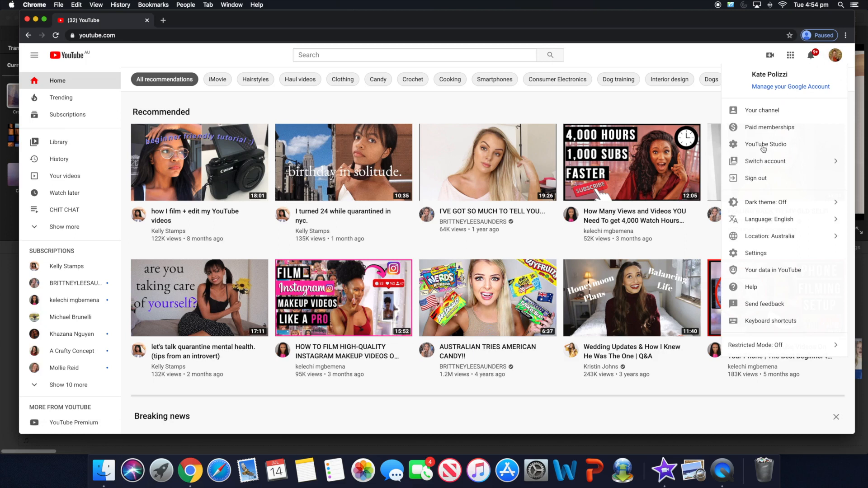
# - Go to YouTube Studio and open its Audio library of free music
pyautogui.click(764, 145)
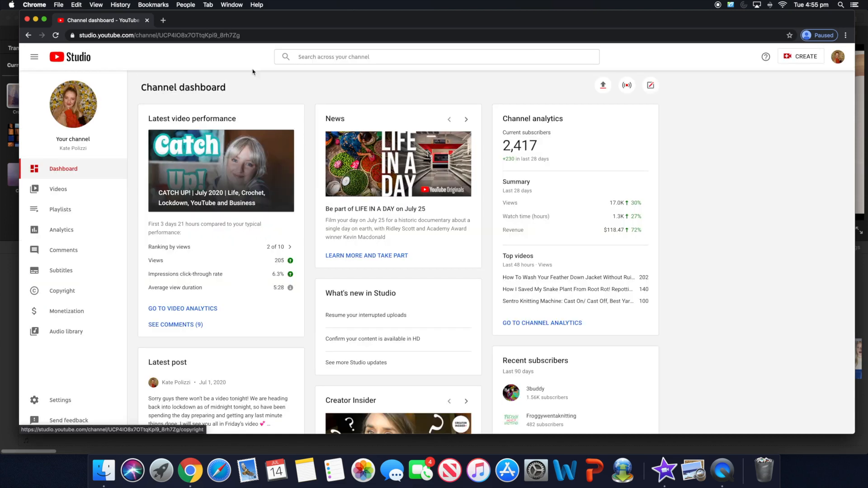
pyautogui.click(71, 333)
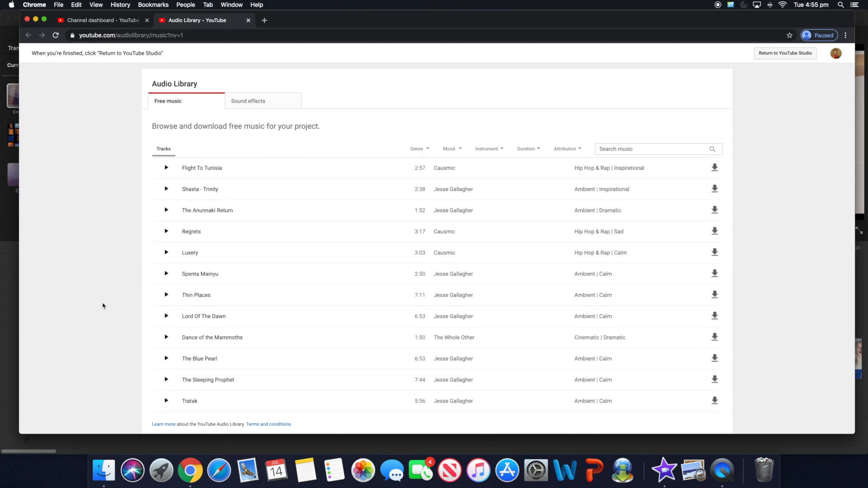
pyautogui.scroll(-6, 475, 300)
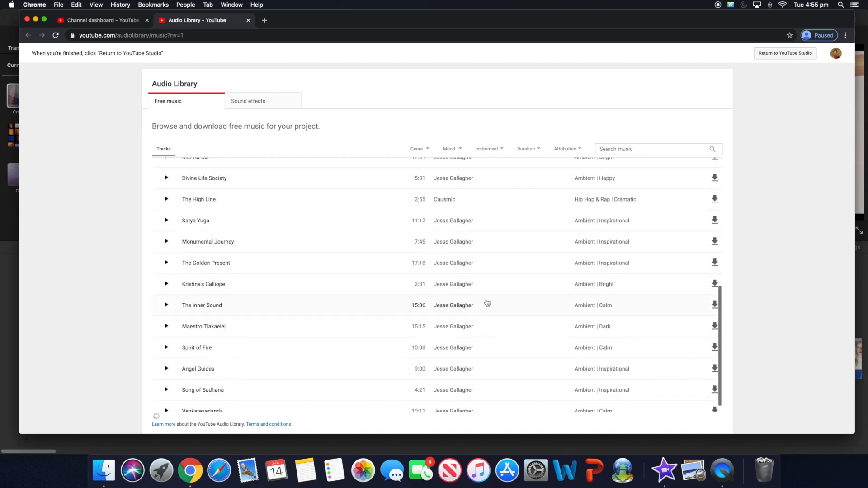
pyautogui.scroll(-5, 487, 303)
pyautogui.scroll(10, 458, 303)
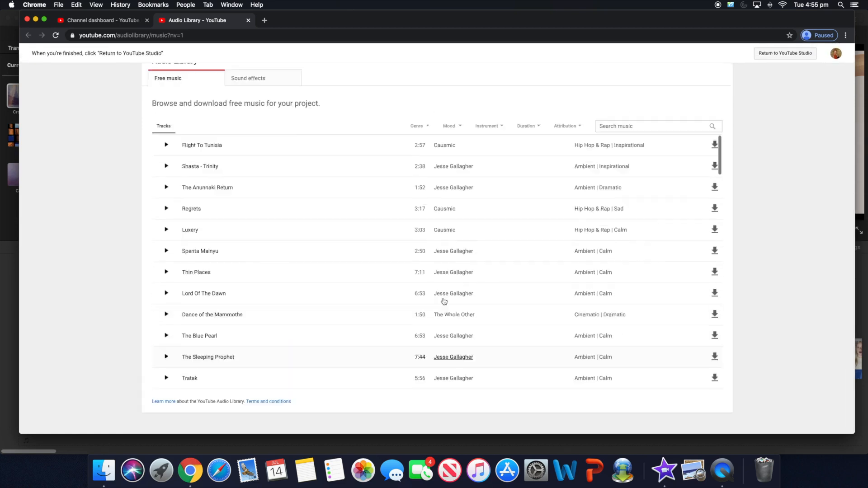
pyautogui.scroll(1, 445, 302)
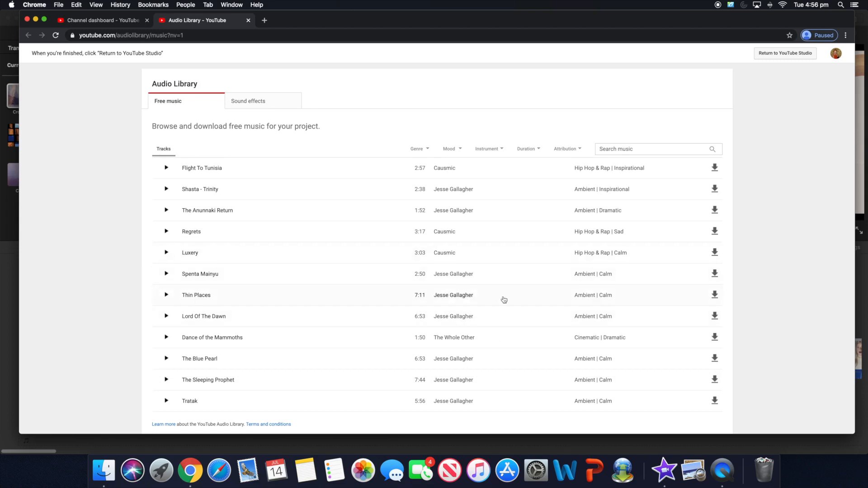
pyautogui.scroll(-5, 517, 306)
pyautogui.scroll(-5, 540, 314)
pyautogui.scroll(10, 550, 308)
pyautogui.click(632, 152)
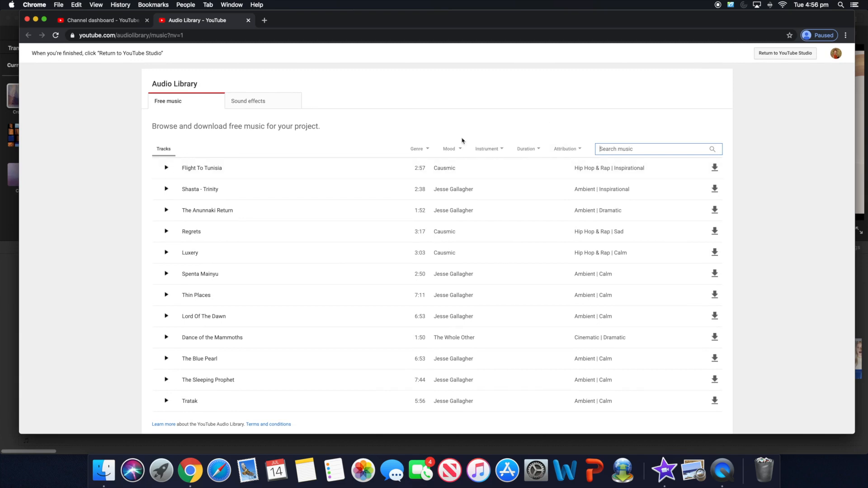
# - Filter the free music list by the Calm mood
pyautogui.click(427, 151)
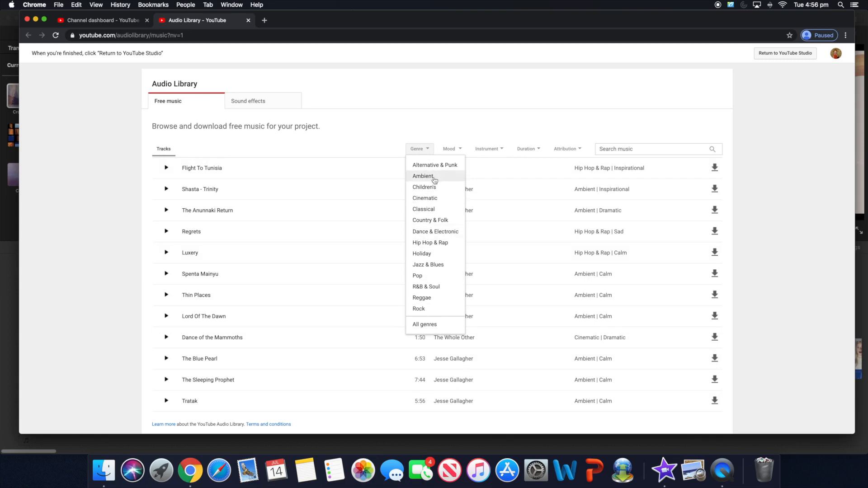
pyautogui.click(460, 151)
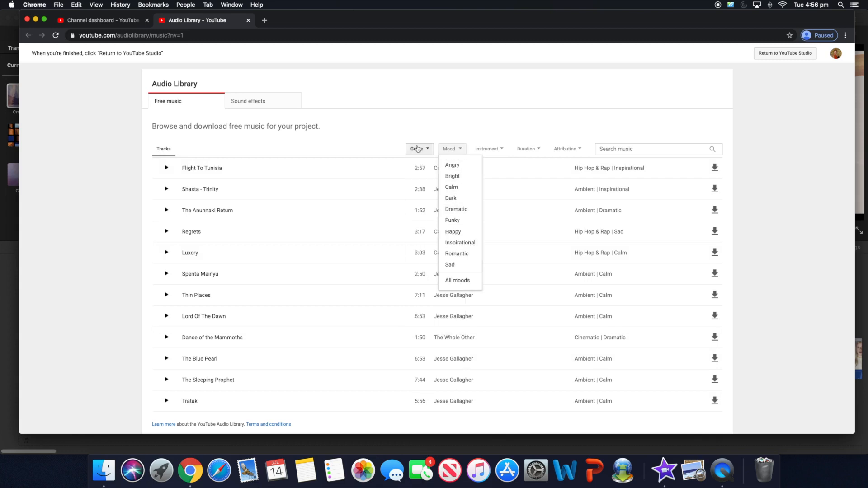
pyautogui.click(458, 189)
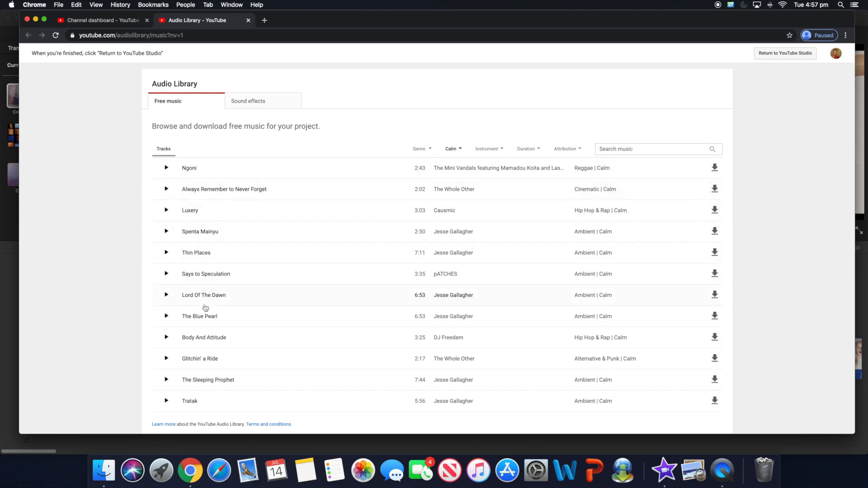
# - Preview Ngoni, Always Remember to Never Forget, Luxery (seeking ahead) and Spenta Mainyu
pyautogui.click(166, 169)
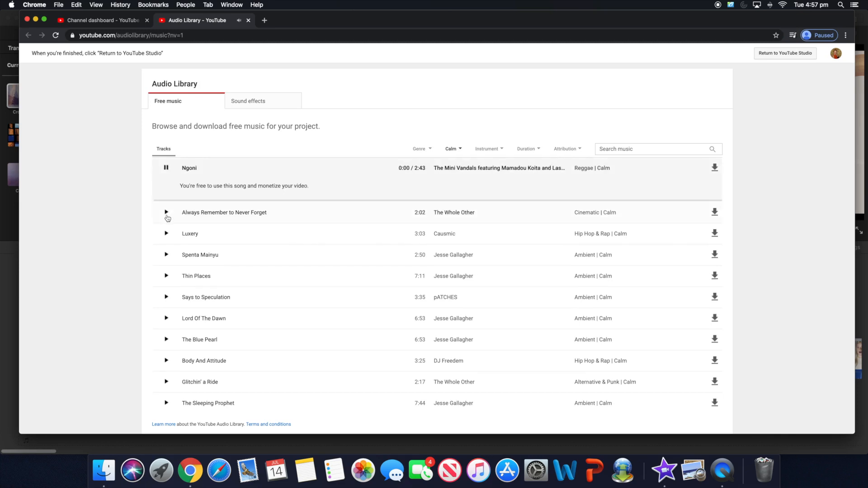
pyautogui.click(166, 212)
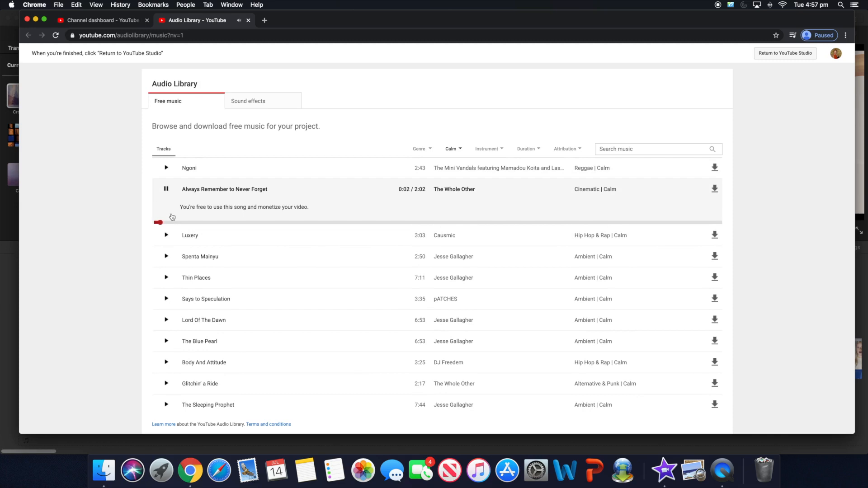
pyautogui.click(166, 234)
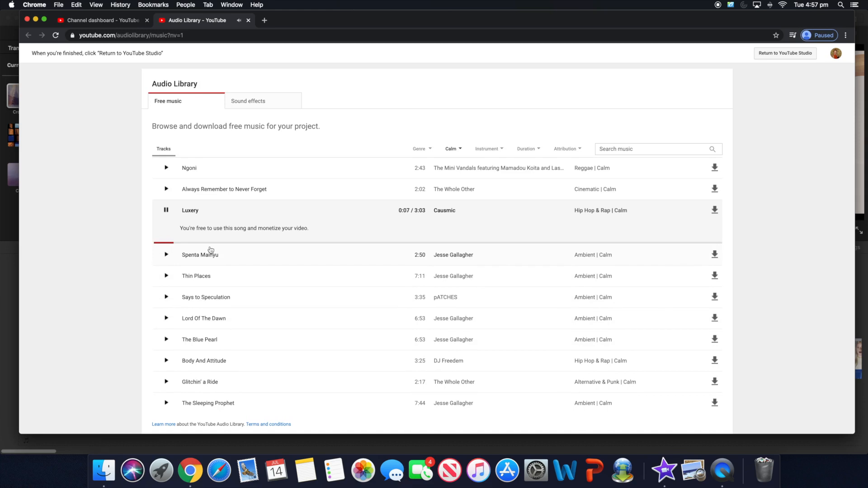
pyautogui.click(248, 243)
pyautogui.click(309, 243)
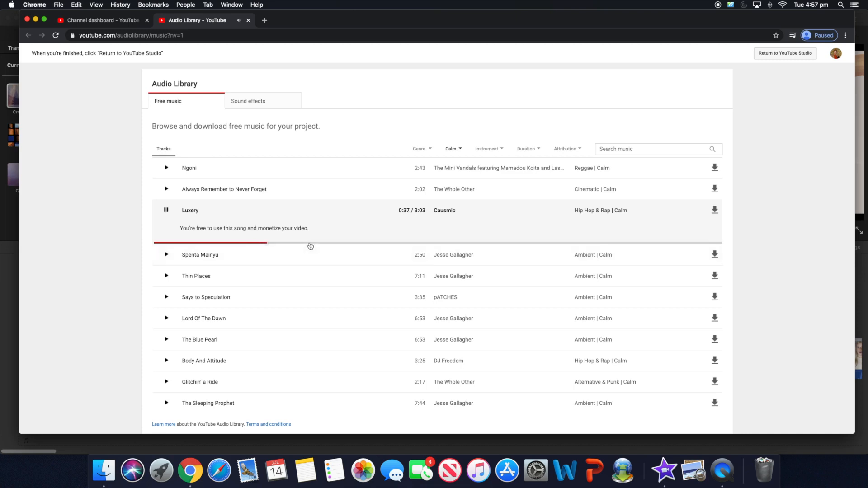
pyautogui.click(155, 230)
pyautogui.scroll(-1, 237, 219)
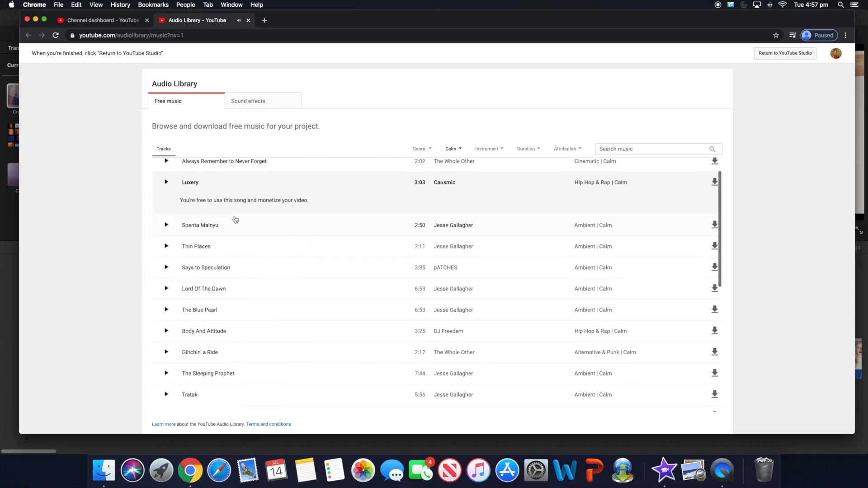
pyautogui.click(235, 243)
pyautogui.click(227, 204)
pyautogui.scroll(1, 502, 190)
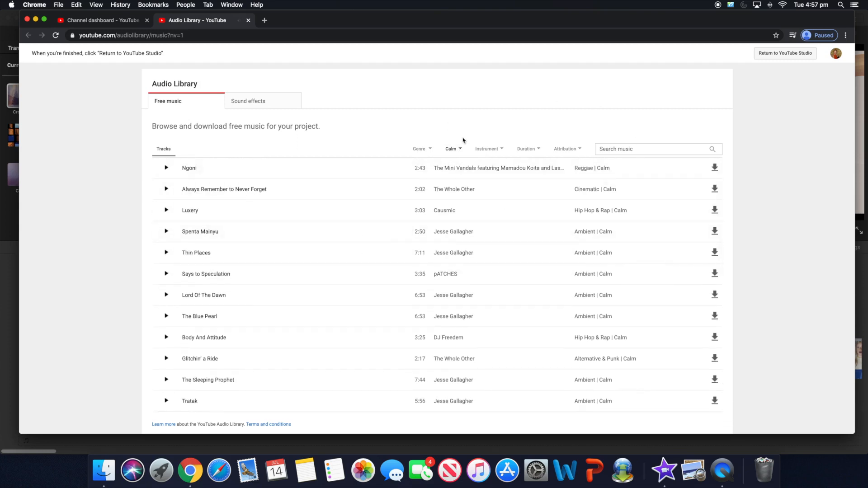
# - Narrow the Calm tracks to the Pop genre and preview She's Gone
pyautogui.click(426, 150)
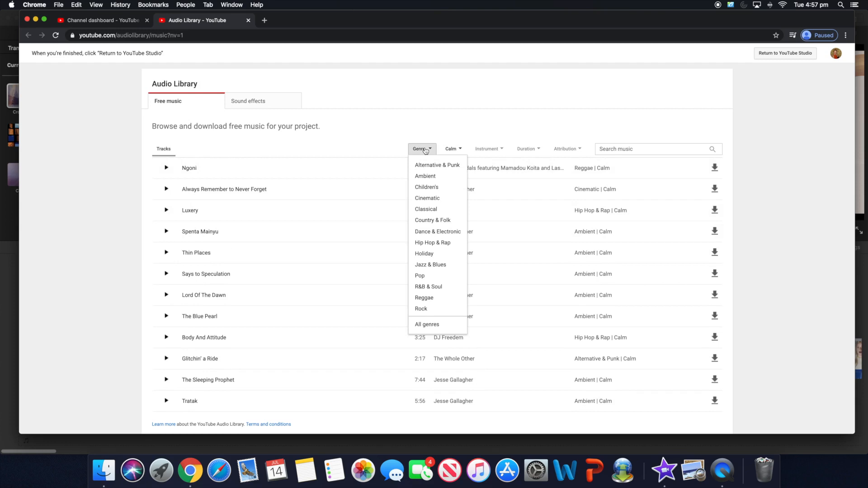
pyautogui.click(421, 276)
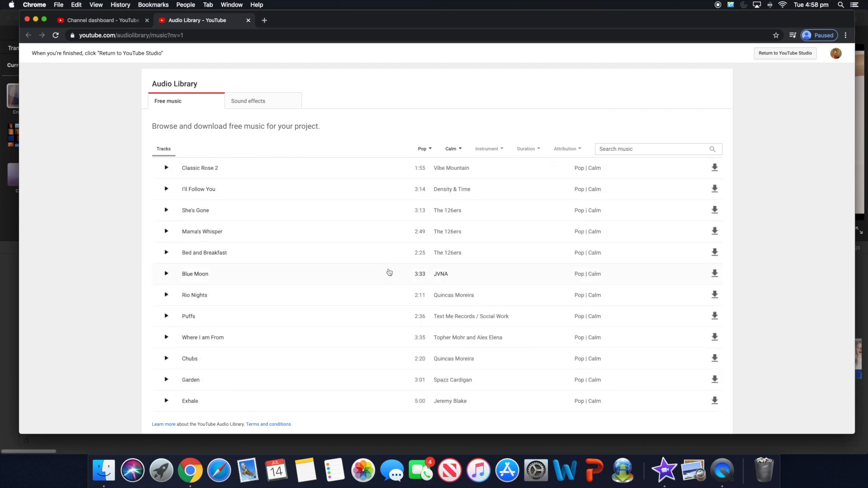
pyautogui.click(374, 209)
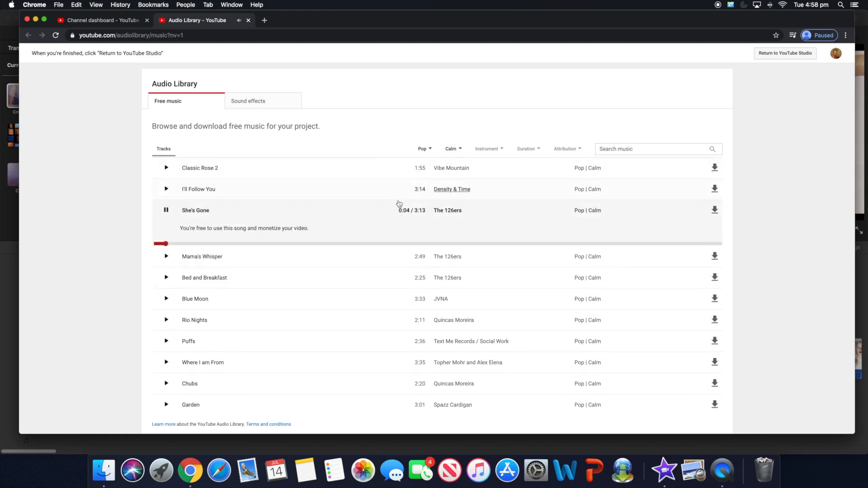
pyautogui.click(456, 218)
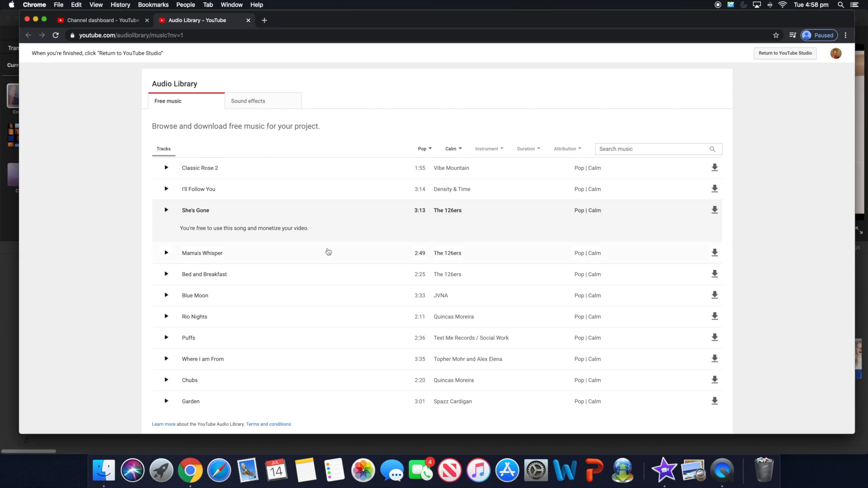
# - Preview Mama's Whisper, Bed and Breakfast, Simple Step and then Road Home by VYEN
pyautogui.click(166, 254)
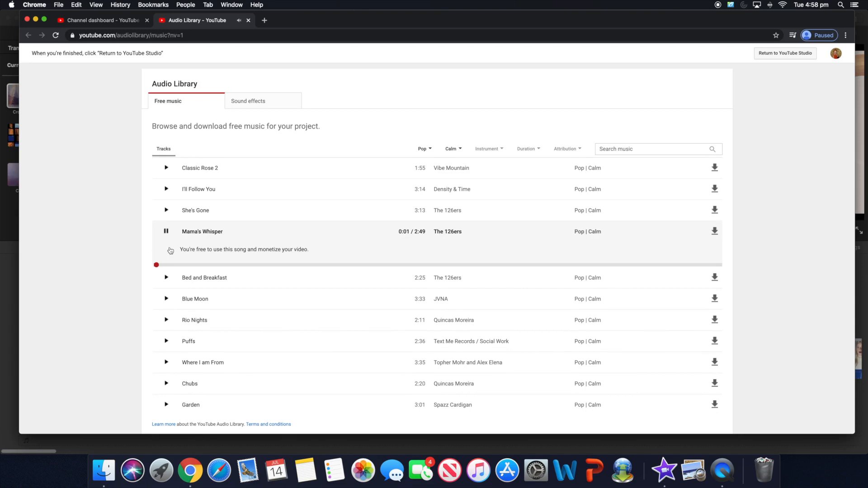
pyautogui.click(167, 232)
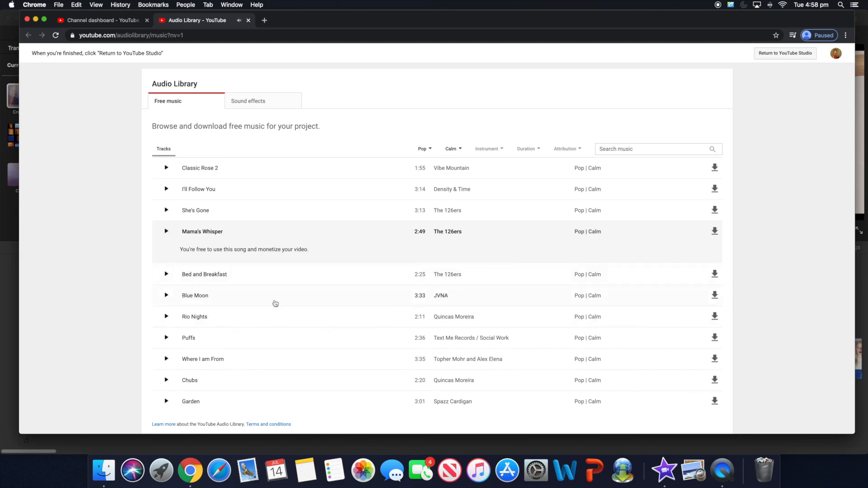
pyautogui.click(166, 275)
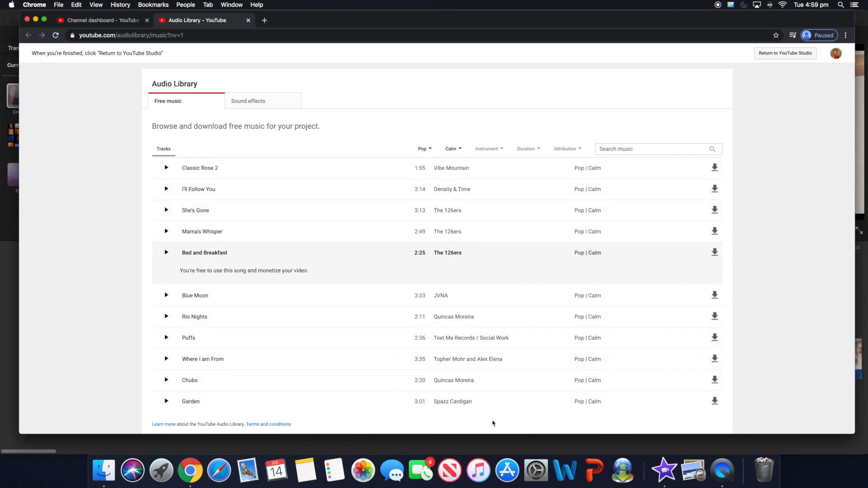
pyautogui.scroll(-5, 476, 334)
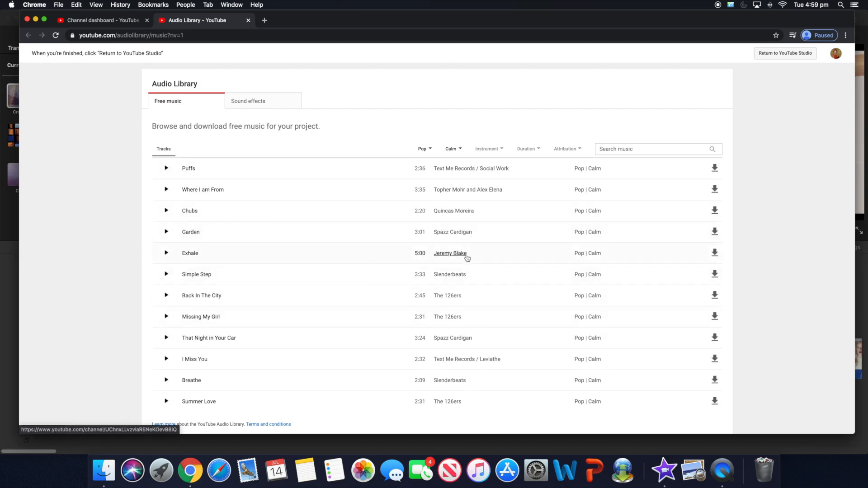
pyautogui.click(614, 152)
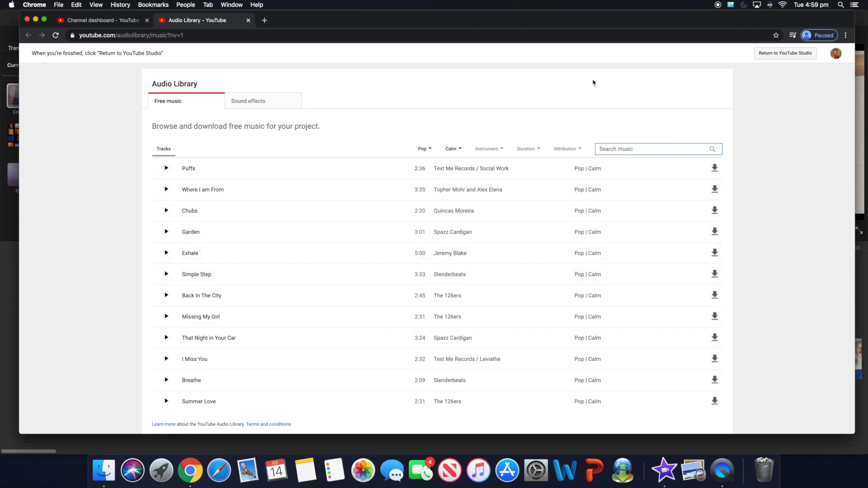
pyautogui.click(166, 274)
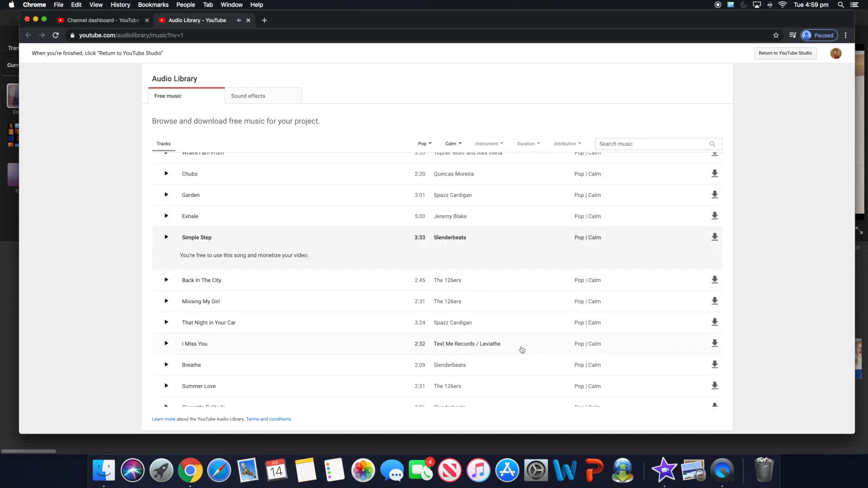
pyautogui.scroll(-3, 523, 350)
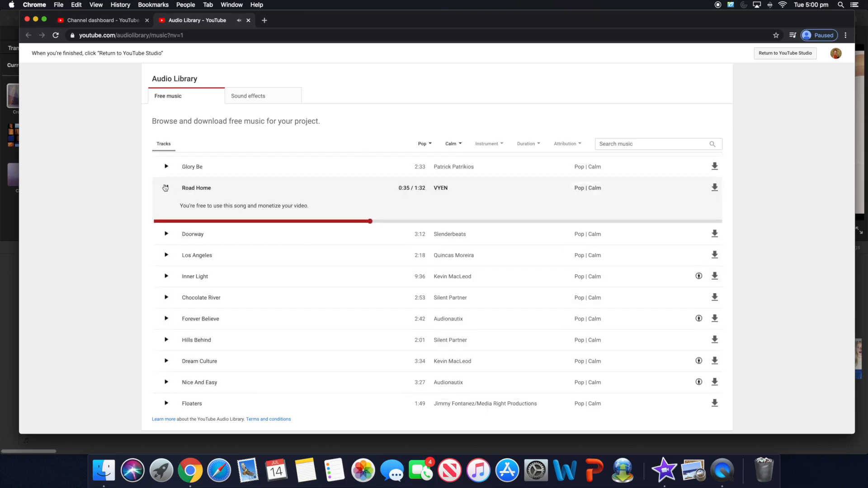
pyautogui.click(166, 188)
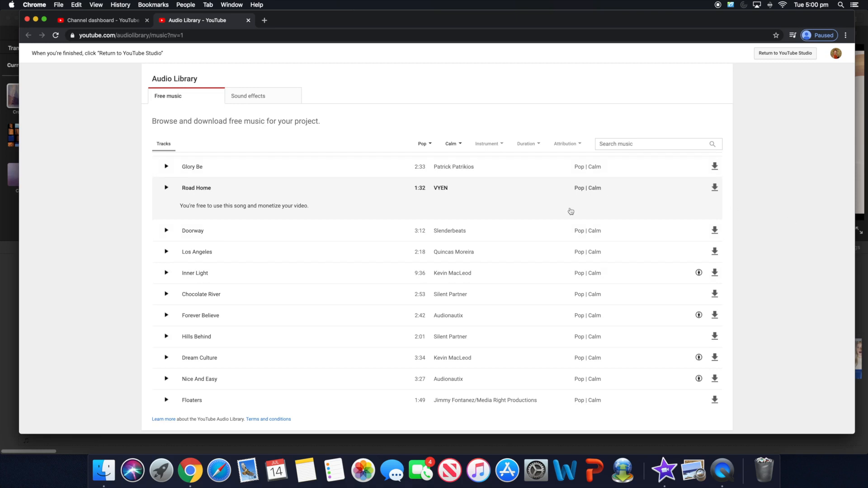
# - Download Road Home as Road_Home.mp3, then view and select Inner Light's attribution text
pyautogui.click(715, 188)
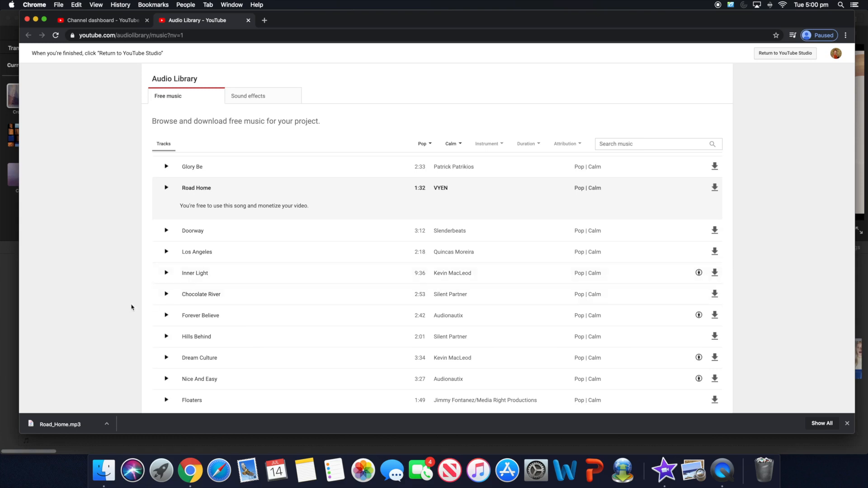
pyautogui.click(188, 274)
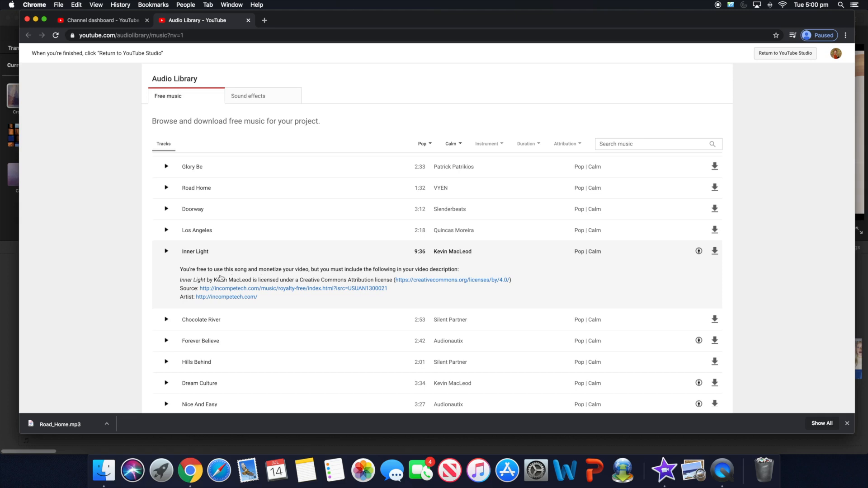
pyautogui.tripleClick(181, 281)
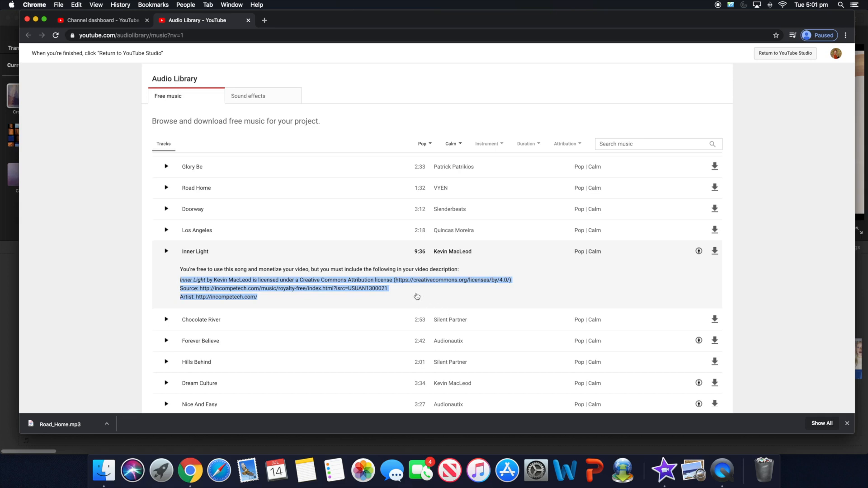
pyautogui.click(648, 249)
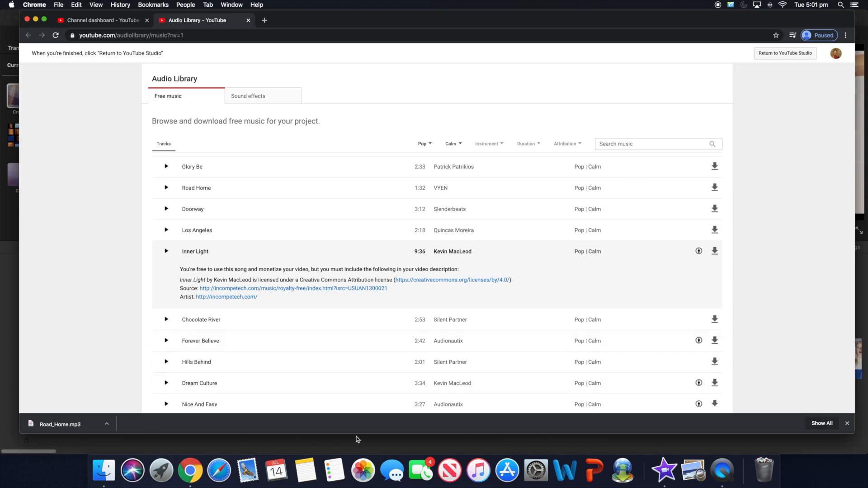
# - Drag Road_Home.mp3 from Downloads into the iMovie timeline beneath the video clips
pyautogui.press('super+Tab')
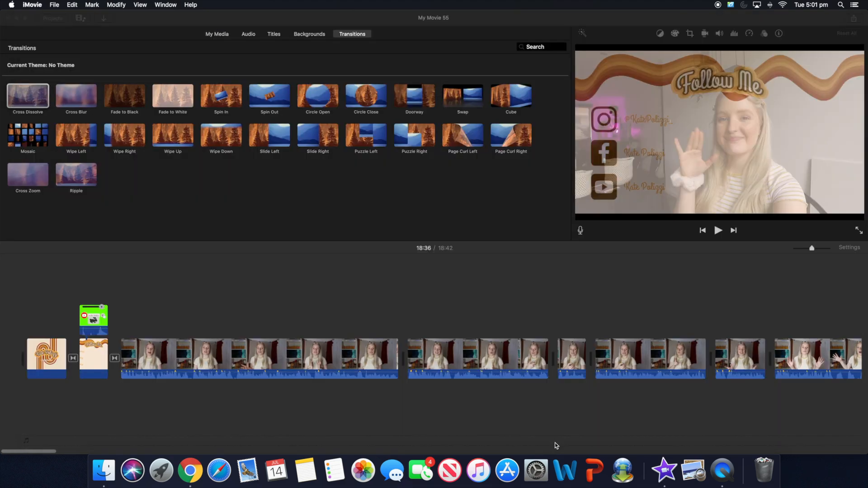
pyautogui.click(104, 471)
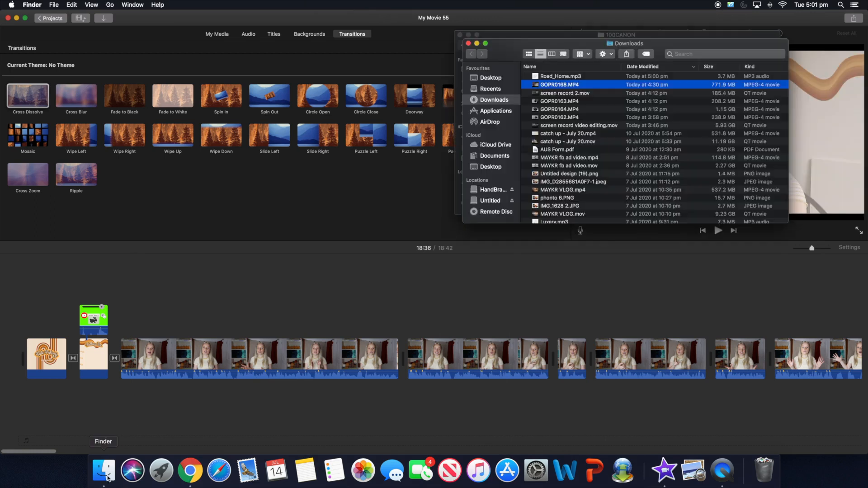
pyautogui.click(556, 77)
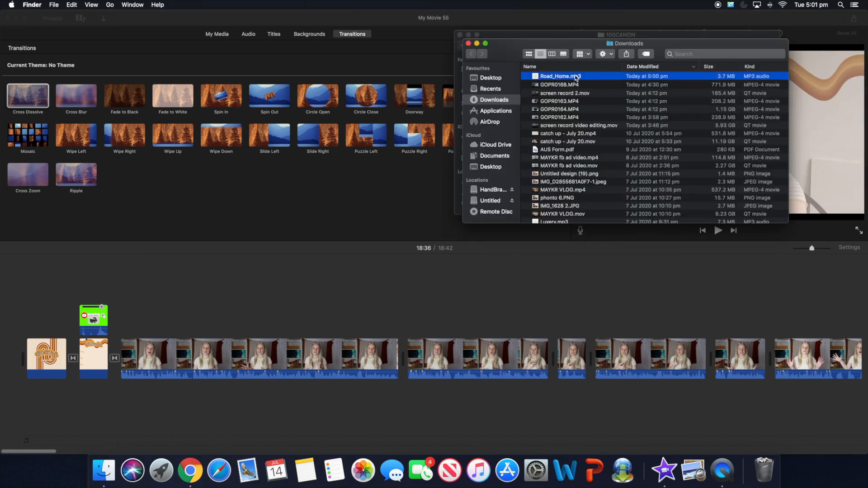
pyautogui.moveTo(588, 79); pyautogui.dragTo(21, 414)
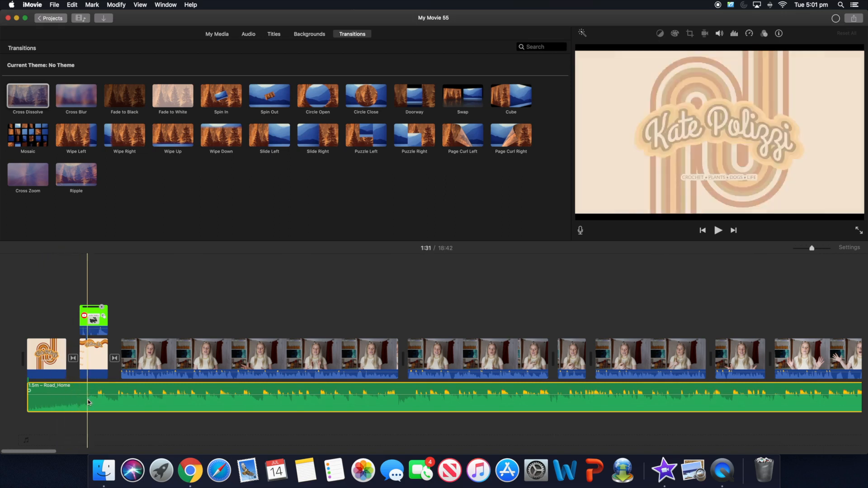
pyautogui.click(122, 398)
pyautogui.rightClick(121, 398)
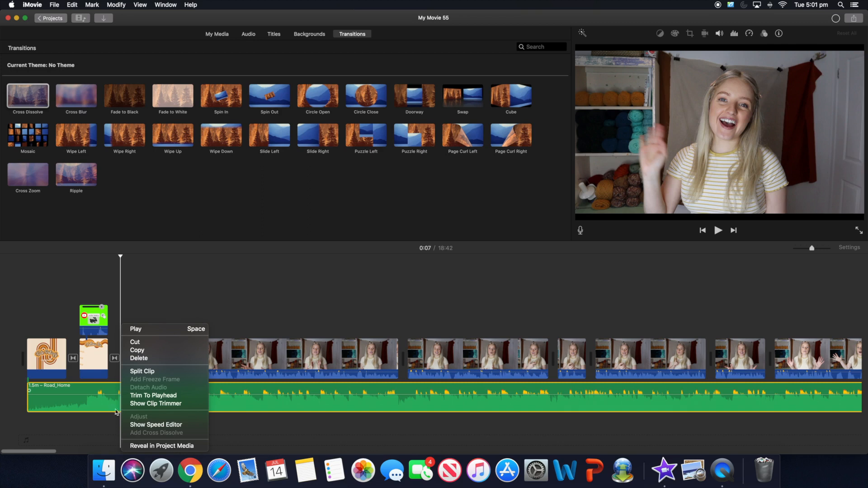
# - Split the Road_Home music at the intro's end and fade the 7.7-second piece in and out
pyautogui.click(143, 372)
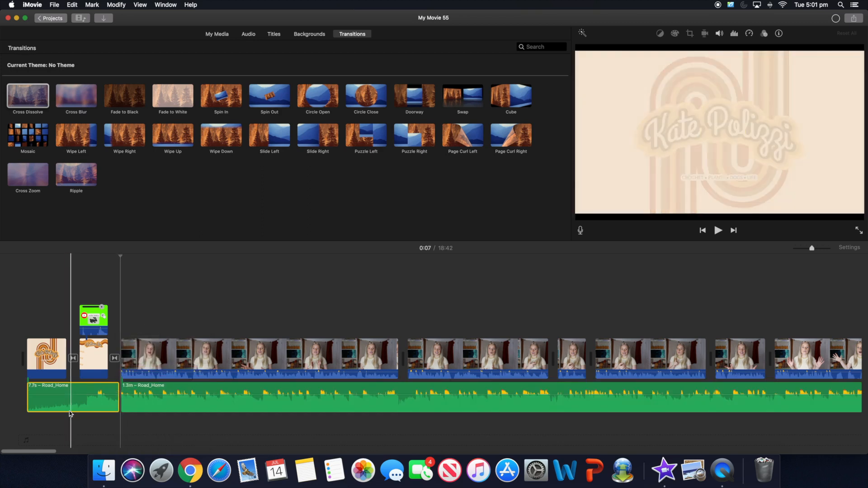
pyautogui.moveTo(72, 395); pyautogui.dragTo(72, 398)
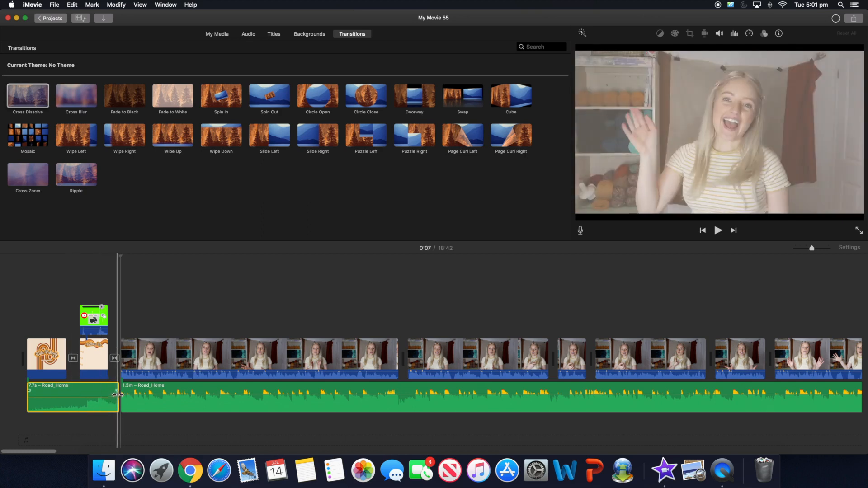
pyautogui.moveTo(116, 391); pyautogui.dragTo(98, 391)
pyautogui.moveTo(28, 392); pyautogui.dragTo(49, 392)
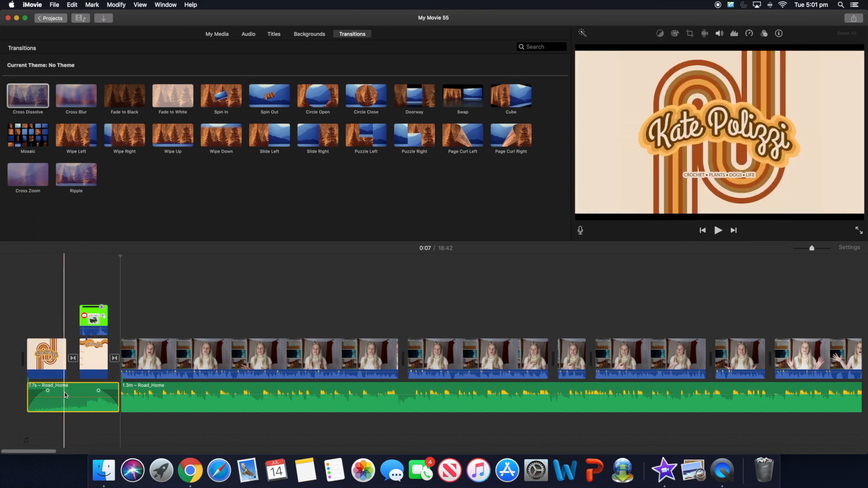
pyautogui.moveTo(47, 391); pyautogui.dragTo(23, 405)
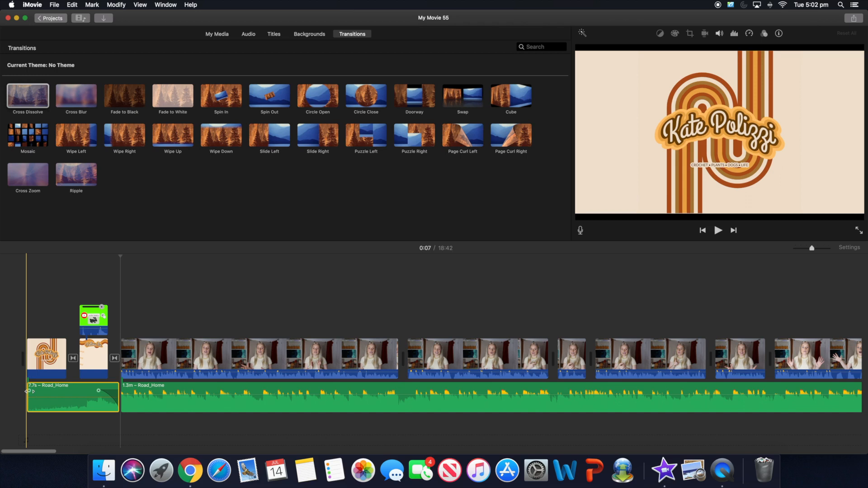
pyautogui.moveTo(27, 392); pyautogui.dragTo(47, 392)
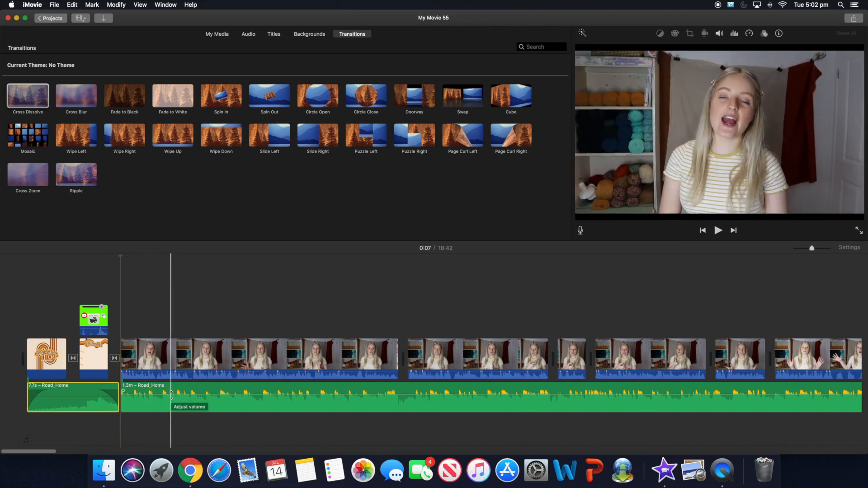
# - Turn the 1.3-minute Road_Home music clip's volume down to 2%
pyautogui.moveTo(171, 393); pyautogui.dragTo(180, 409)
pyautogui.click(180, 409)
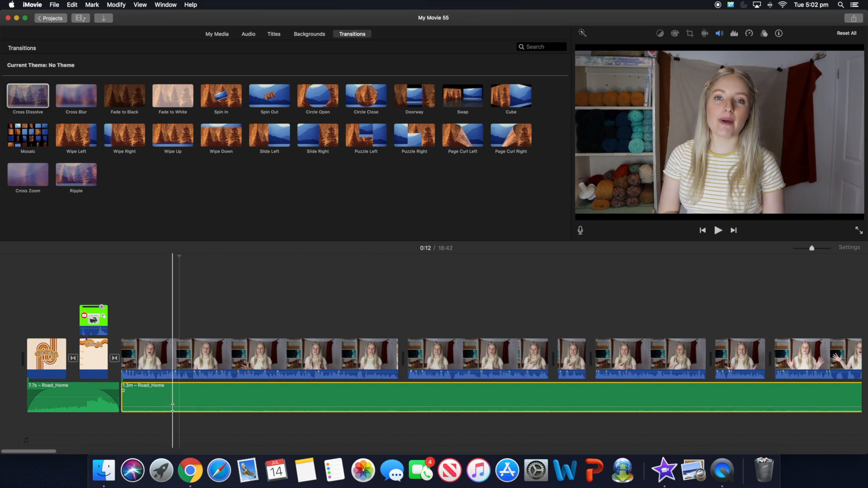
pyautogui.moveTo(173, 407); pyautogui.dragTo(174, 406)
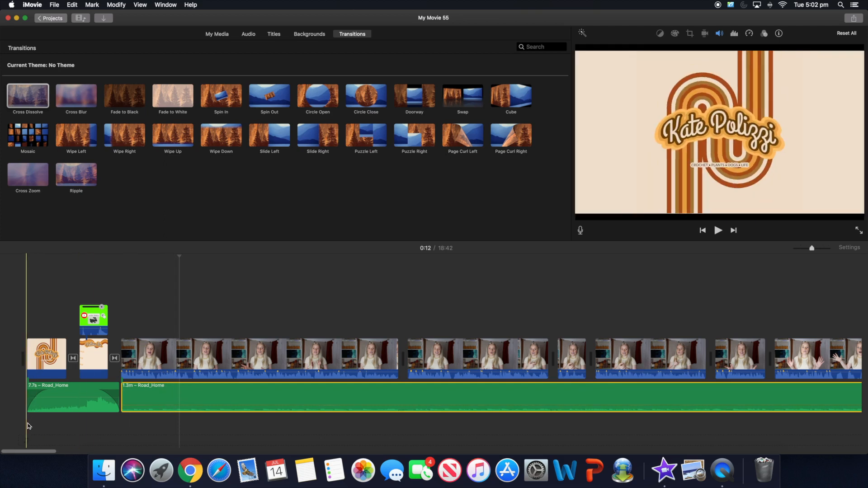
# - Play the project from the start to check the music level
pyautogui.click(28, 425)
pyautogui.press('space')
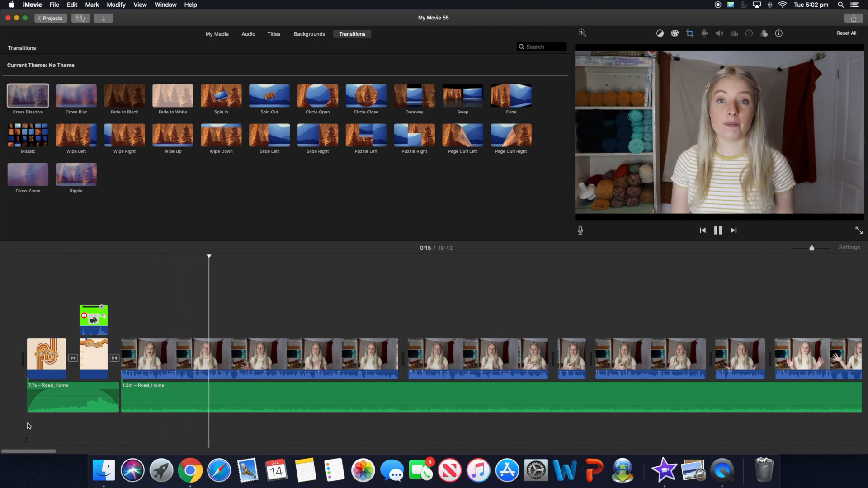
pyautogui.press('space')
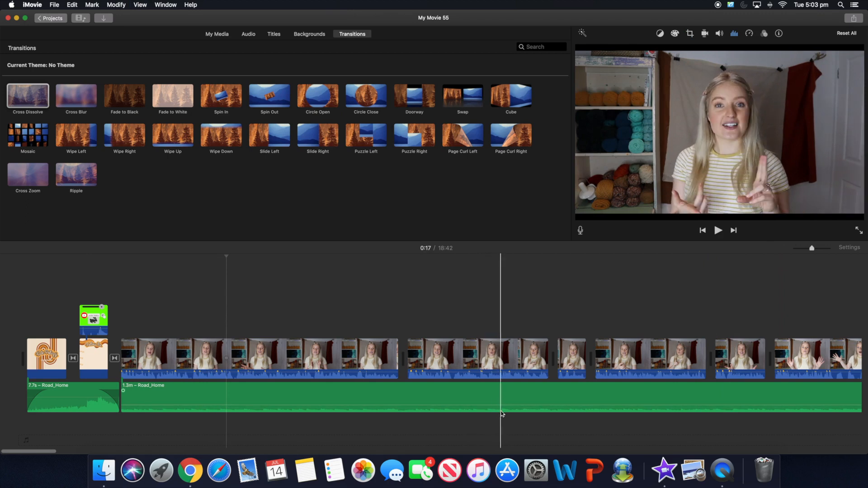
# - Select the long Road_Home clip and play from 0:44 to hear the music level
pyautogui.moveTo(51, 451); pyautogui.dragTo(62, 454)
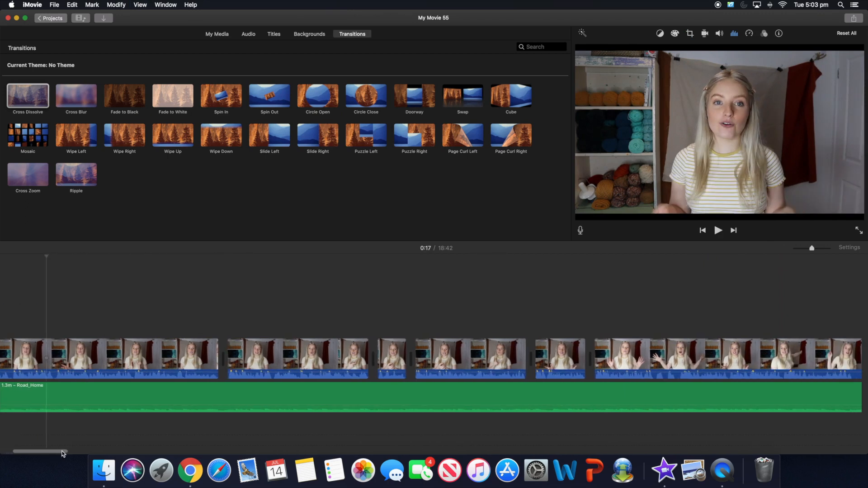
pyautogui.click(379, 401)
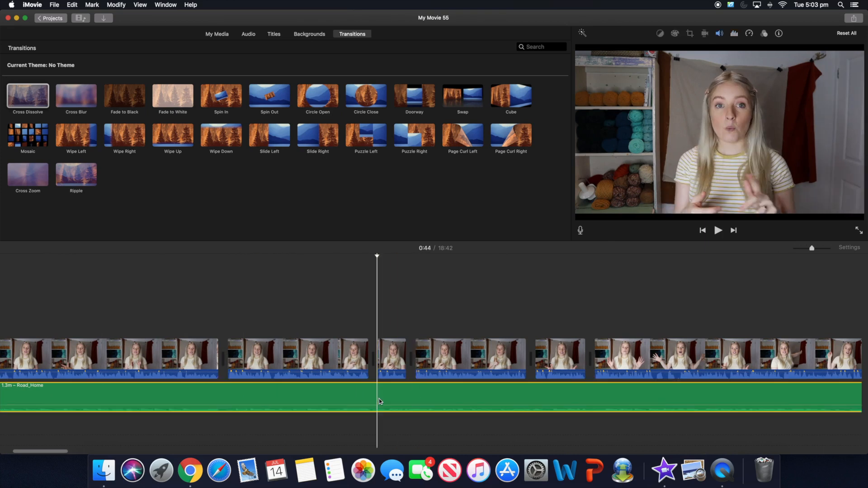
pyautogui.press('space')
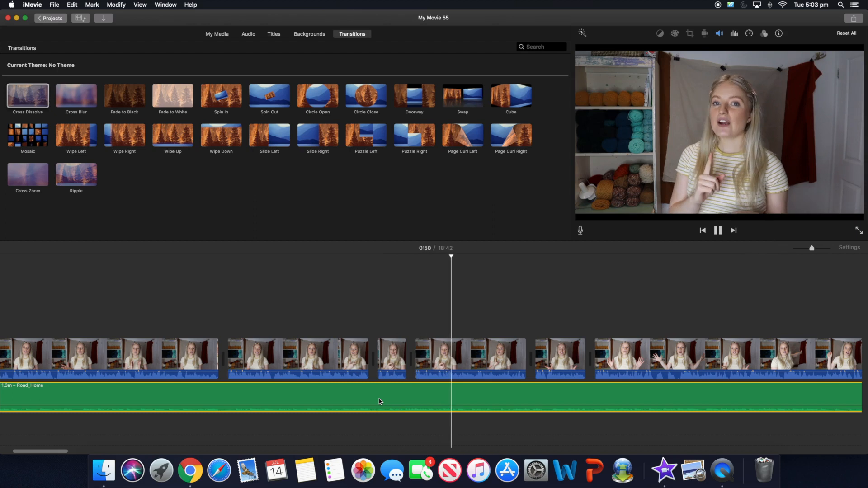
pyautogui.press('space')
# - Keep the music at 2% volume and end it where the ring-light footage begins
pyautogui.moveTo(419, 406); pyautogui.dragTo(418, 408)
pyautogui.press('space')
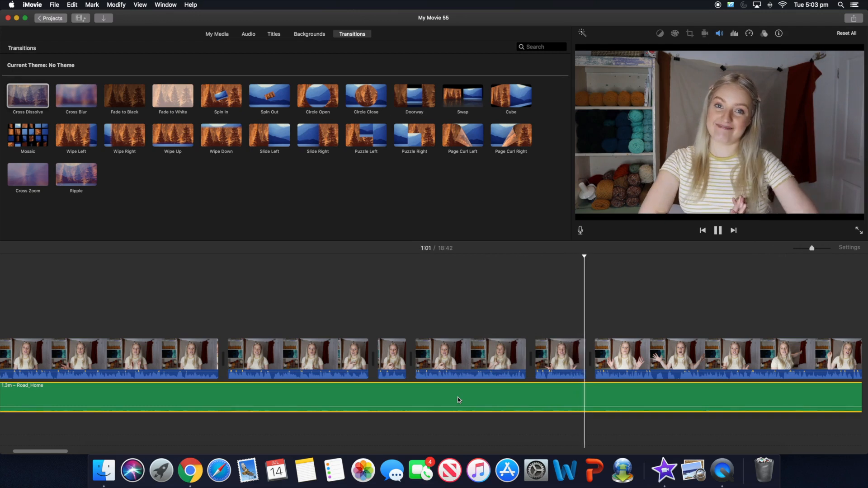
pyautogui.press('space')
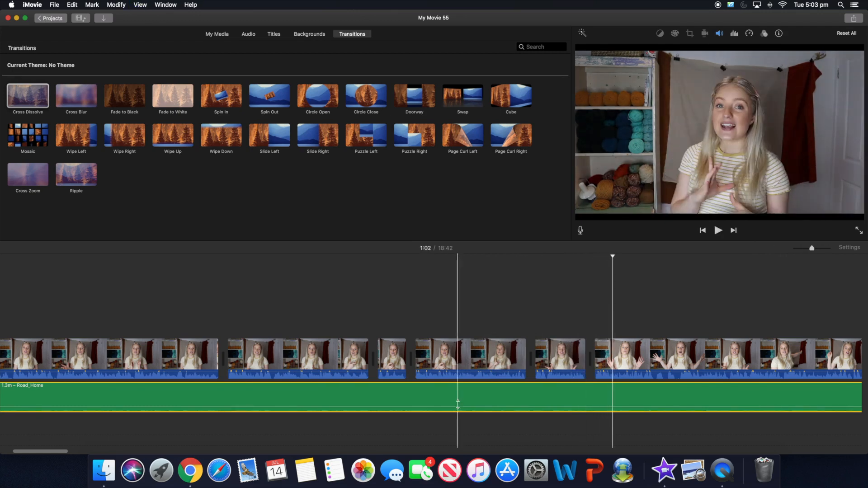
pyautogui.moveTo(457, 410); pyautogui.dragTo(458, 409)
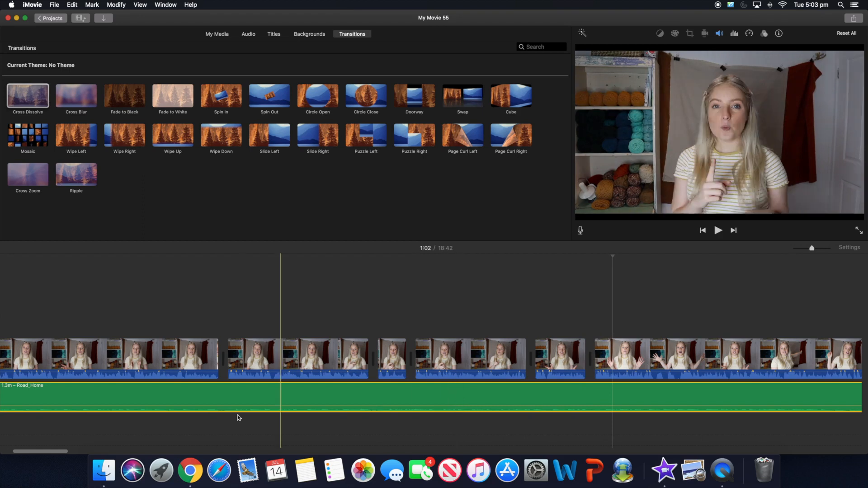
pyautogui.moveTo(59, 452); pyautogui.dragTo(101, 453)
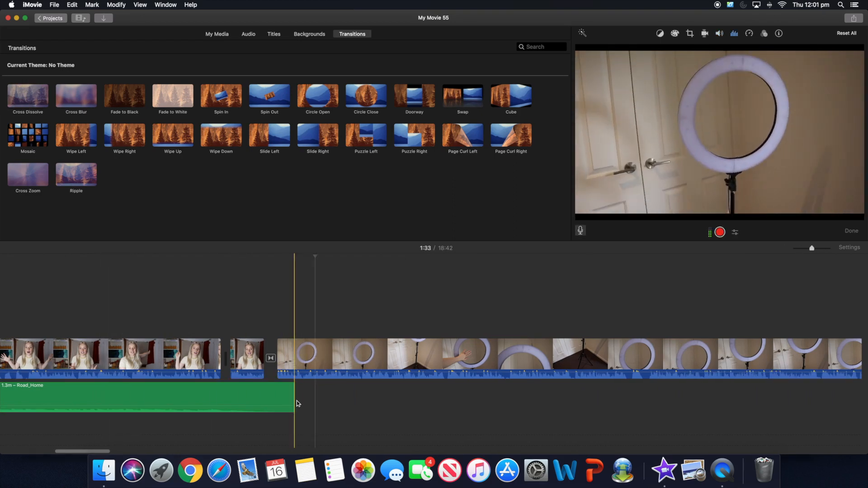
# - Drop Road_Home.mp3 from Downloads right after the first music clip and set it to 2% volume
pyautogui.click(104, 470)
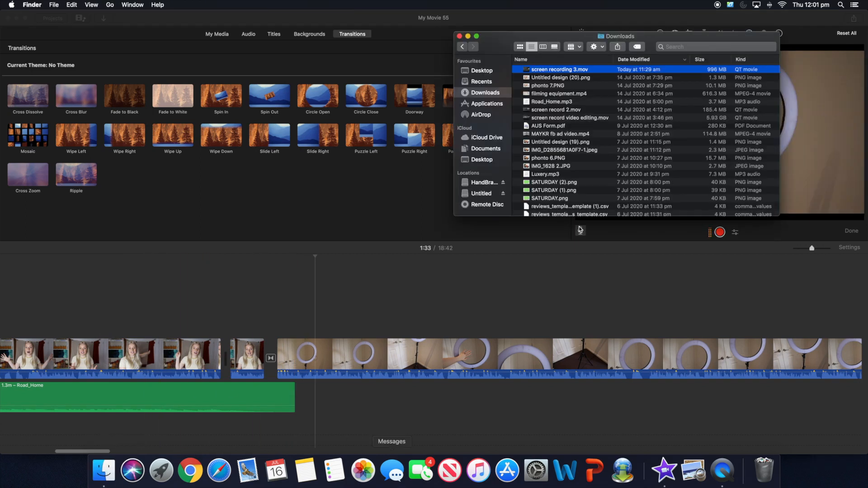
pyautogui.moveTo(556, 104); pyautogui.dragTo(297, 398)
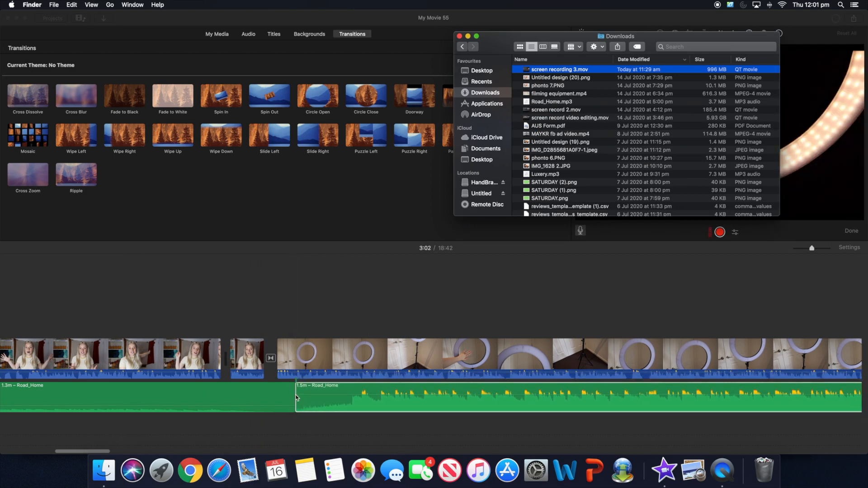
pyautogui.click(398, 430)
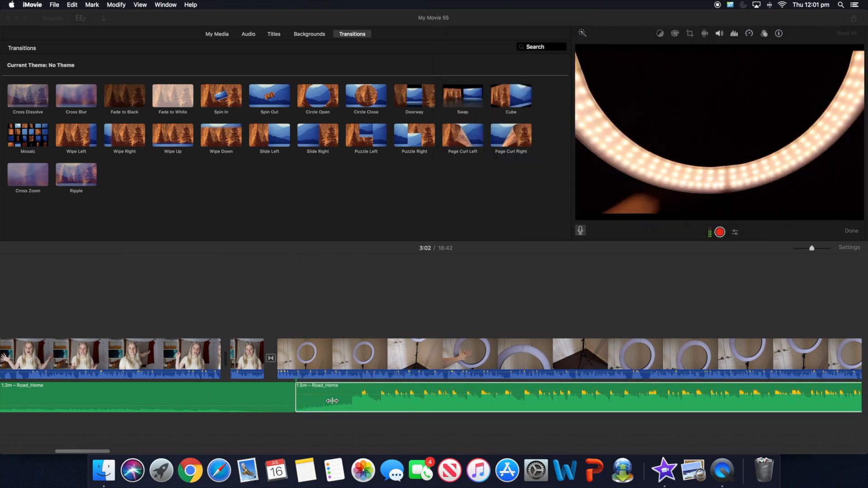
pyautogui.moveTo(103, 451); pyautogui.dragTo(117, 450)
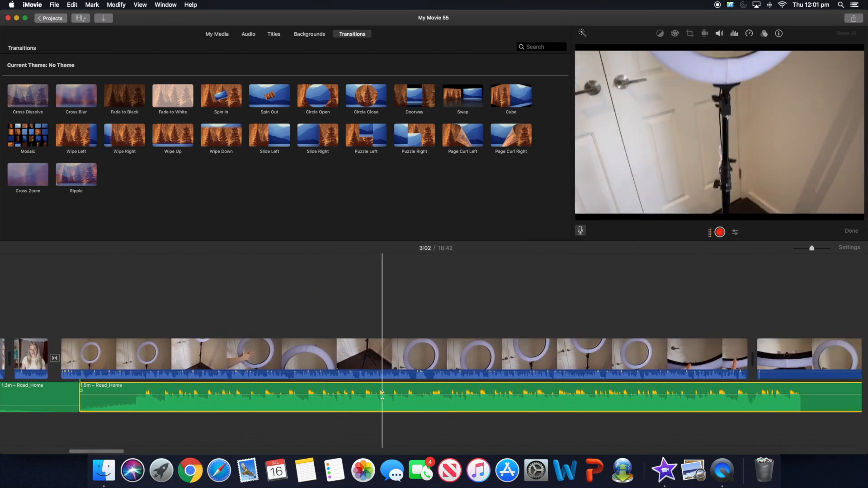
pyautogui.moveTo(384, 392); pyautogui.dragTo(384, 404)
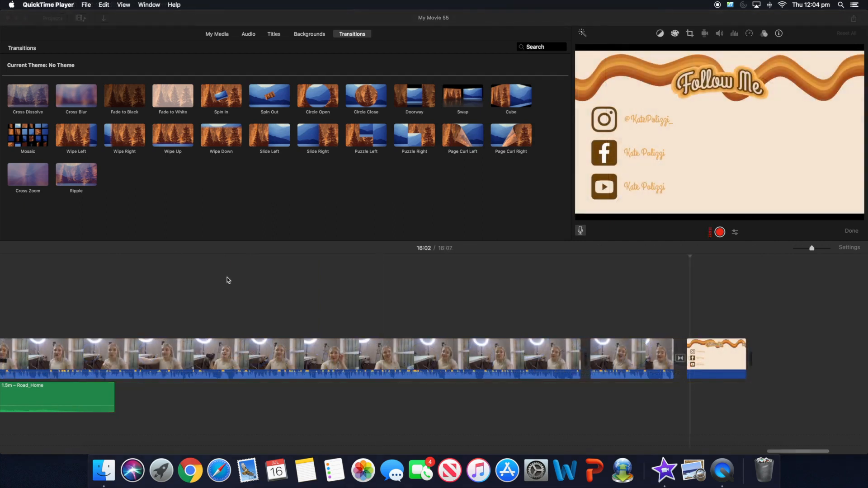
# - Drop Road_Home.mp3 under the final clips and Follow Me card, volume down to 3%
pyautogui.click(104, 469)
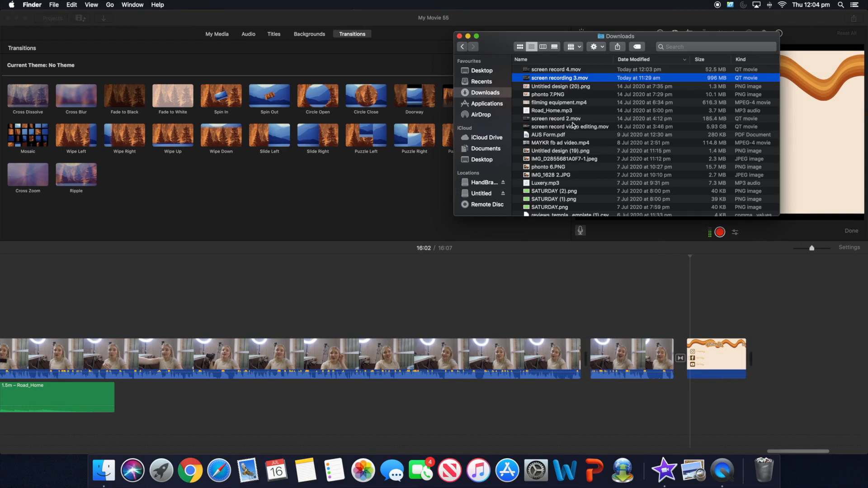
pyautogui.moveTo(572, 113); pyautogui.dragTo(112, 404)
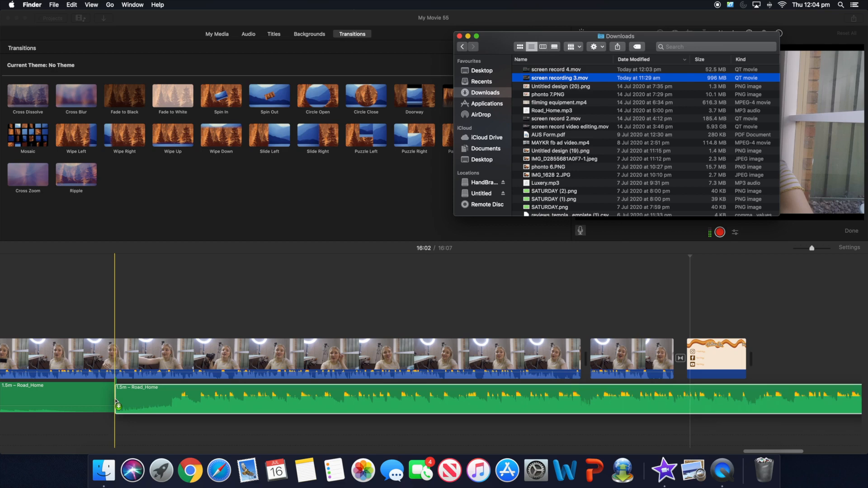
pyautogui.click(432, 318)
pyautogui.click(529, 398)
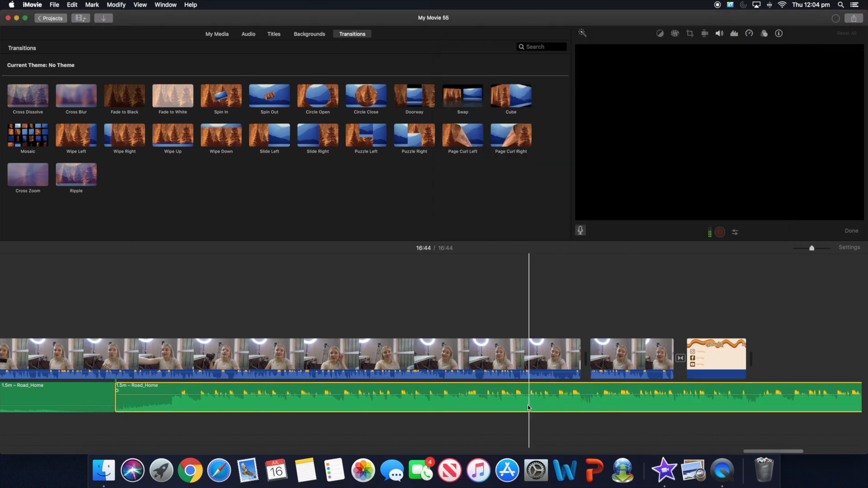
pyautogui.moveTo(518, 395); pyautogui.dragTo(518, 411)
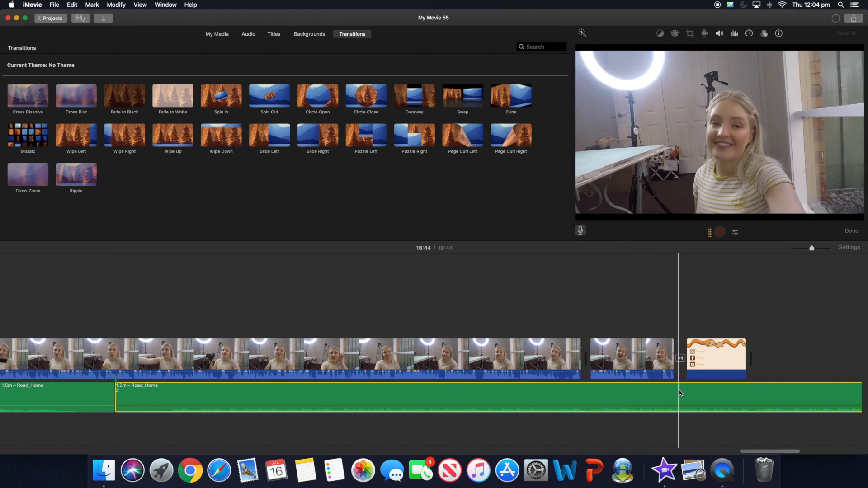
pyautogui.moveTo(760, 453); pyautogui.dragTo(778, 454)
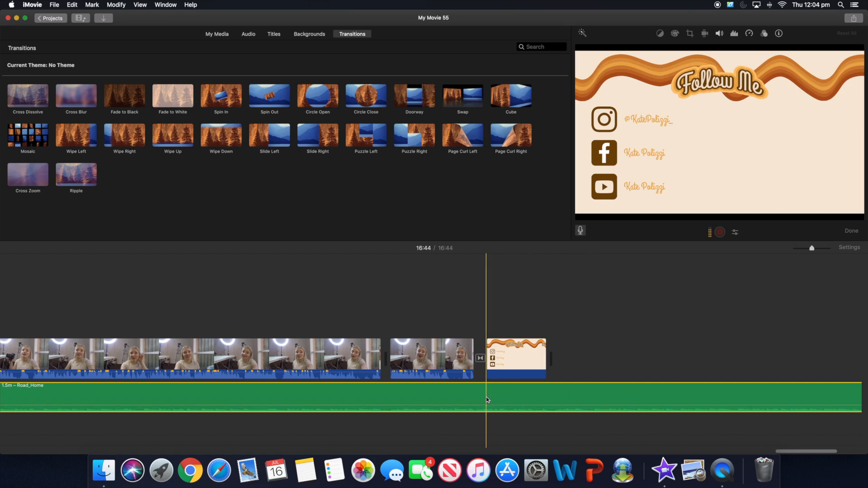
# - Split the music at both edges of the Follow Me card and delete the leftover past it
pyautogui.click(487, 397)
pyautogui.rightClick(487, 397)
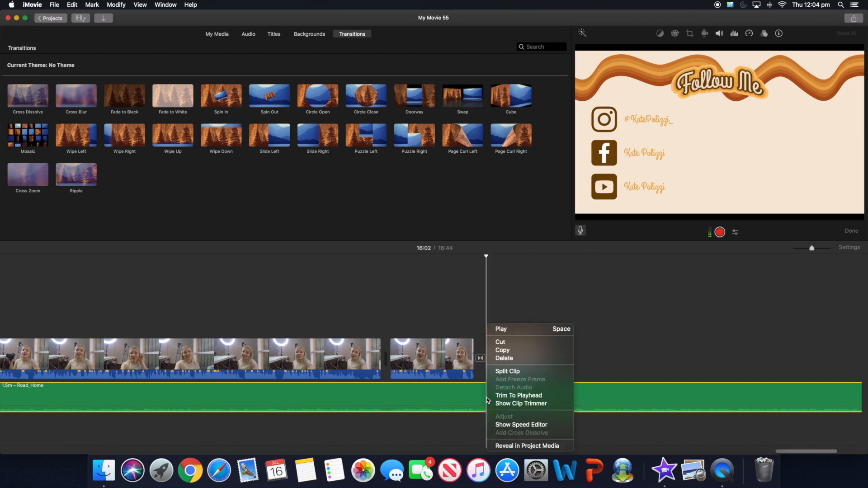
pyautogui.click(526, 371)
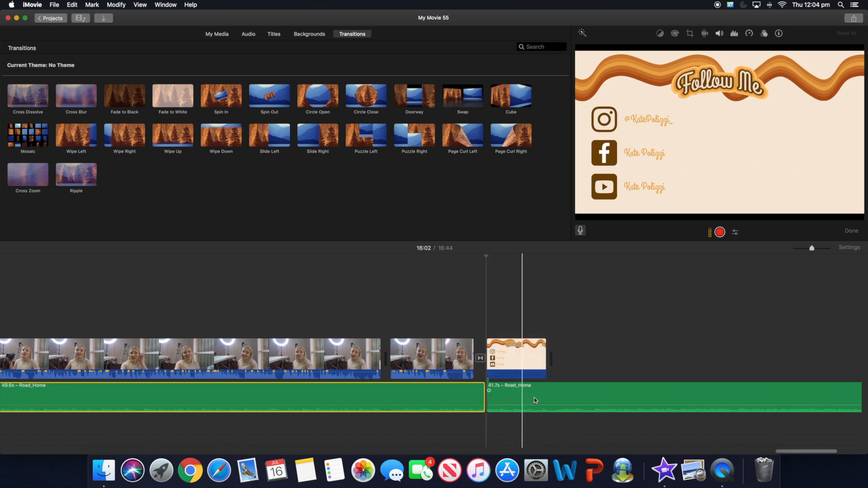
pyautogui.click(556, 398)
pyautogui.rightClick(556, 398)
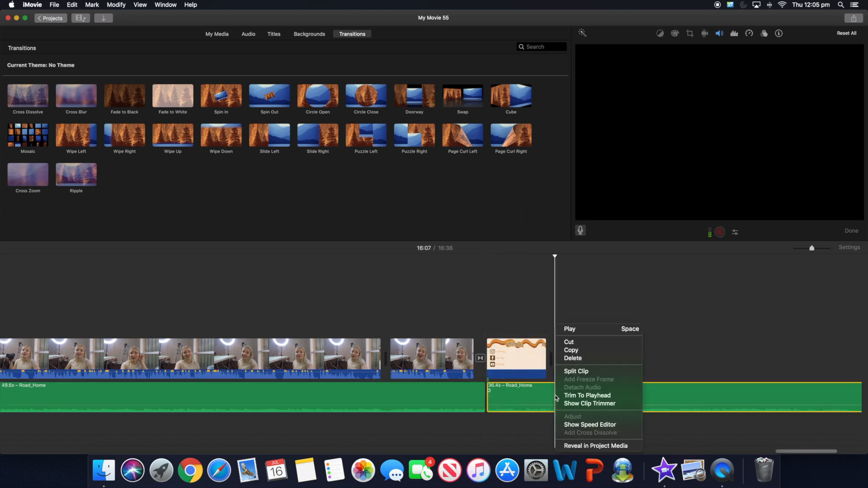
pyautogui.click(588, 373)
pyautogui.click(653, 399)
pyautogui.press('Delete')
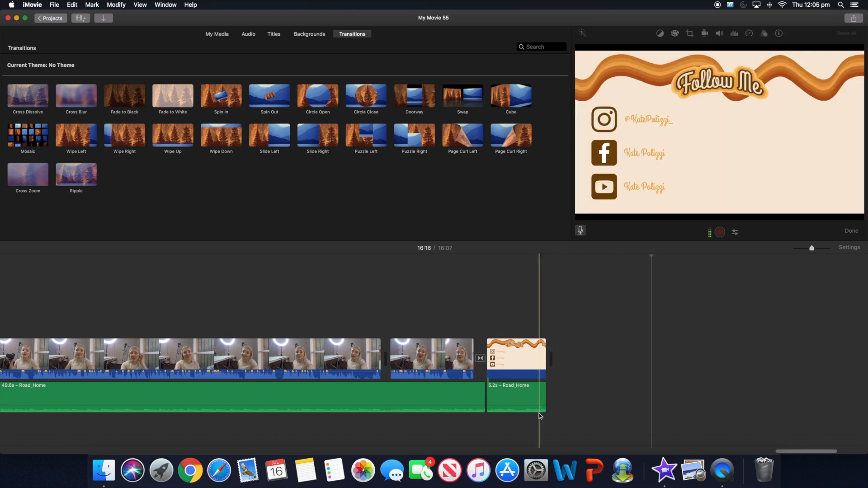
# - Give the 5.2-second end-card music 40% volume and a fade-in, then play it back
pyautogui.moveTo(519, 390); pyautogui.dragTo(520, 397)
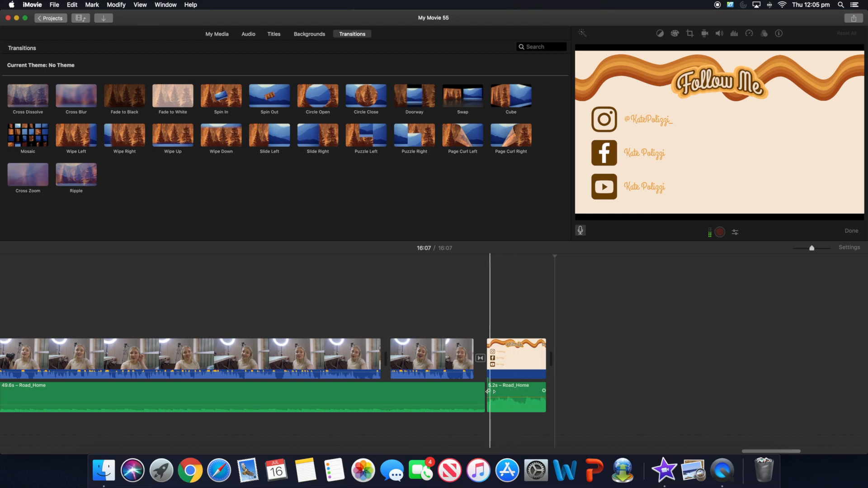
pyautogui.moveTo(488, 391); pyautogui.dragTo(533, 391)
pyautogui.press('space')
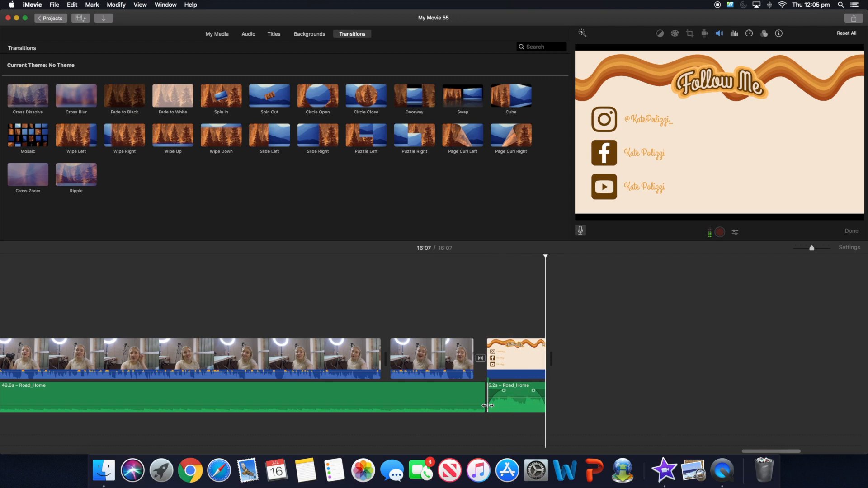
pyautogui.click(555, 397)
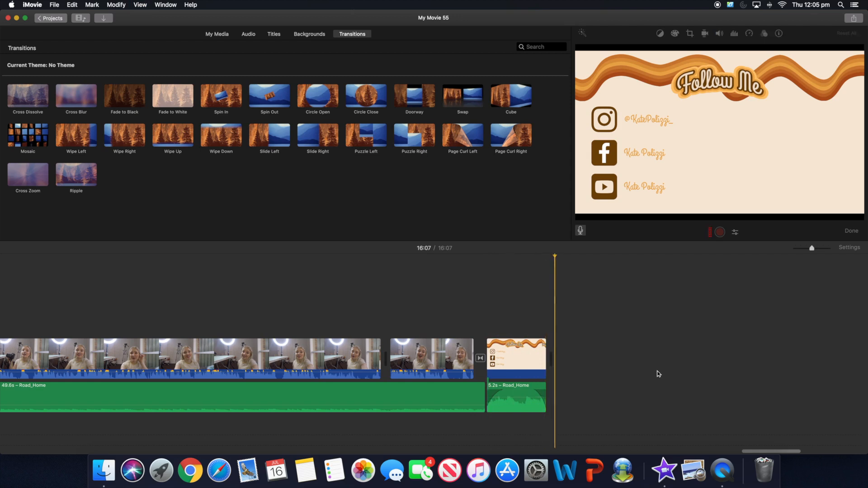
# - Dismiss the Share options without exporting and minimise iMovie to reveal the desktop
pyautogui.click(855, 19)
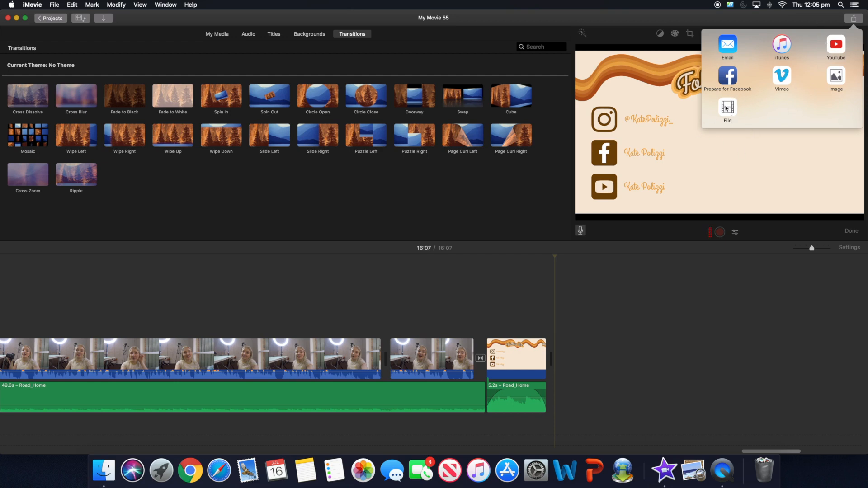
pyautogui.click(710, 233)
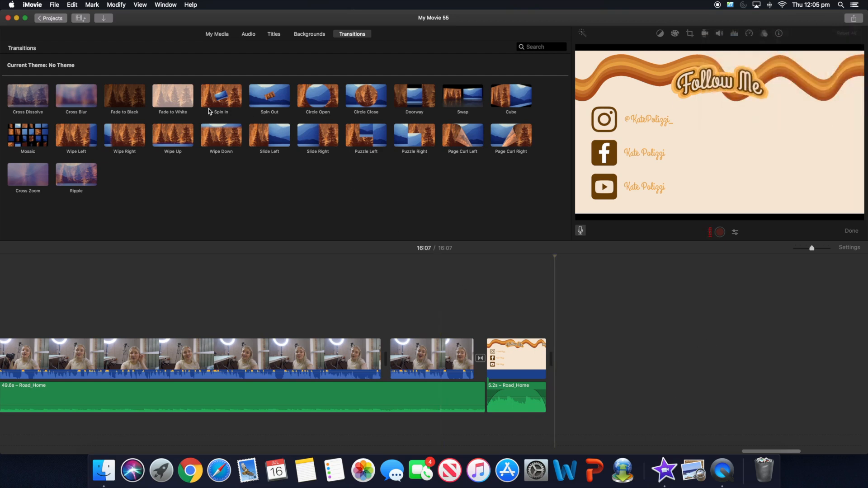
pyautogui.click(17, 19)
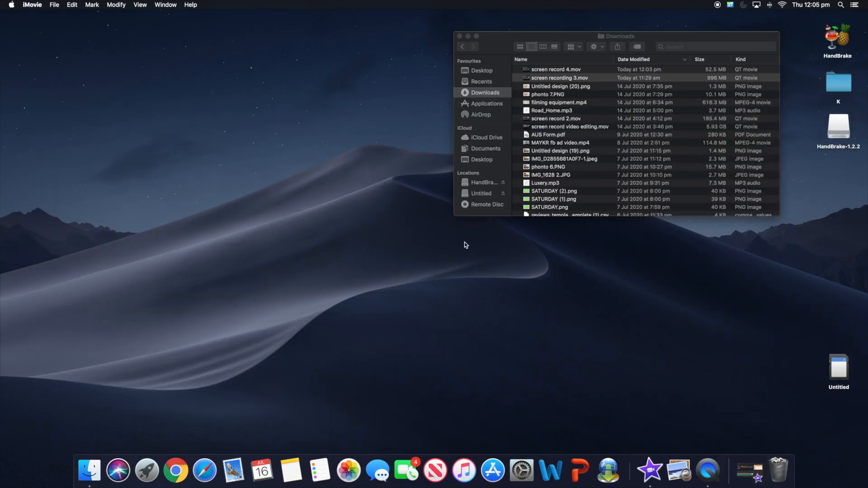
# - Launch HandBrake from its desktop icon, opening the source picker on Downloads
pyautogui.click(843, 41)
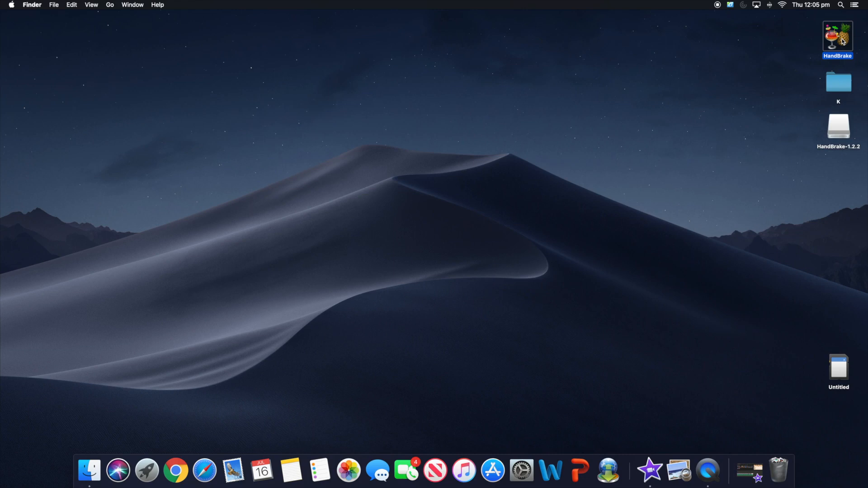
pyautogui.doubleClick(842, 40)
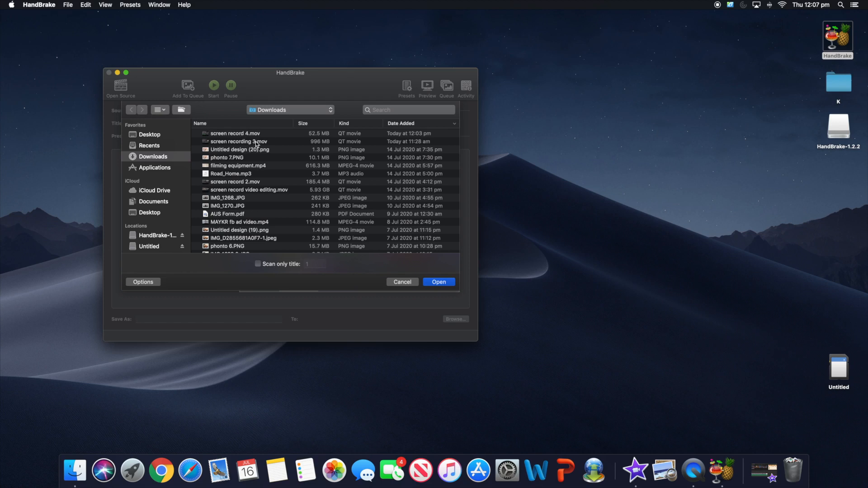
# - Load screen recording 3.mov into HandBrake (Fast 1080p30), then close it and return to iMovie
pyautogui.click(241, 142)
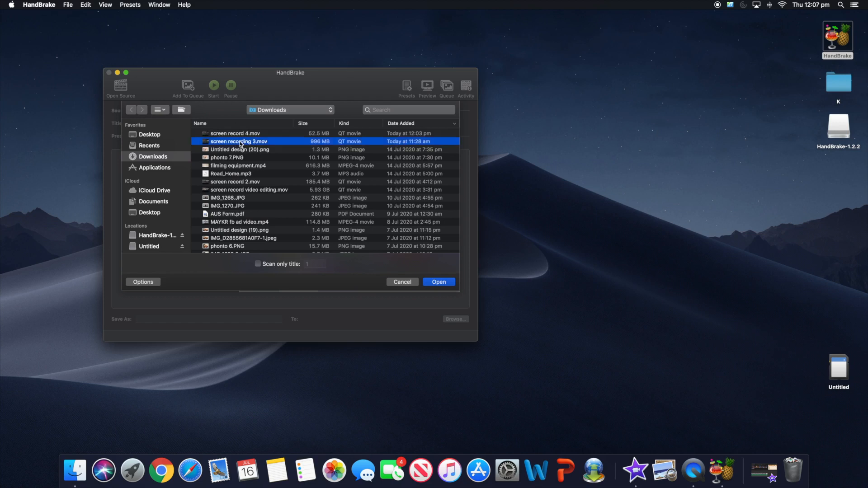
pyautogui.click(423, 281)
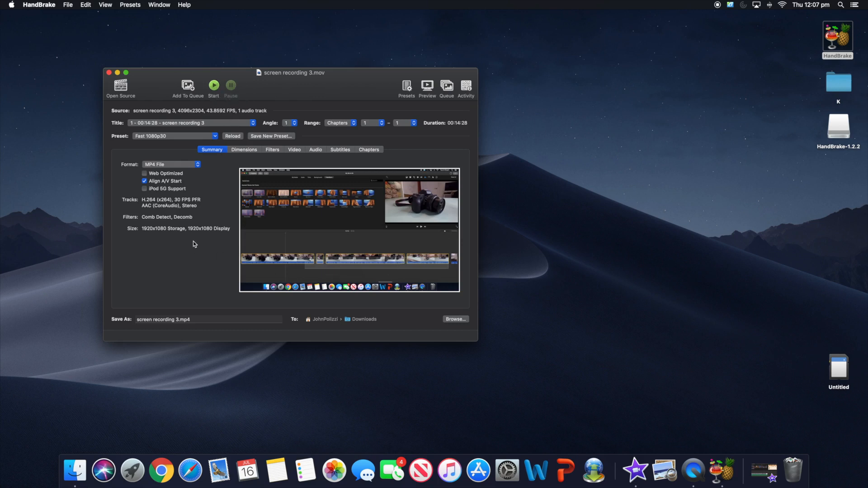
pyautogui.moveTo(303, 233)
pyautogui.moveTo(260, 165)
pyautogui.click(108, 73)
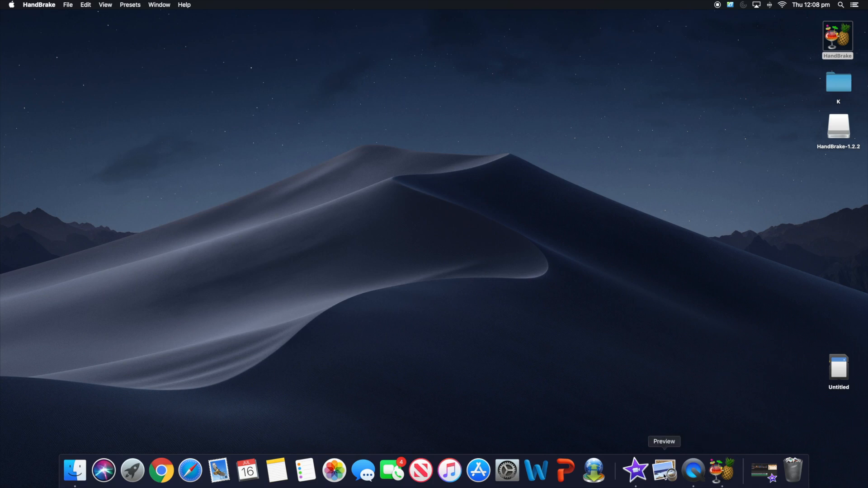
pyautogui.click(636, 472)
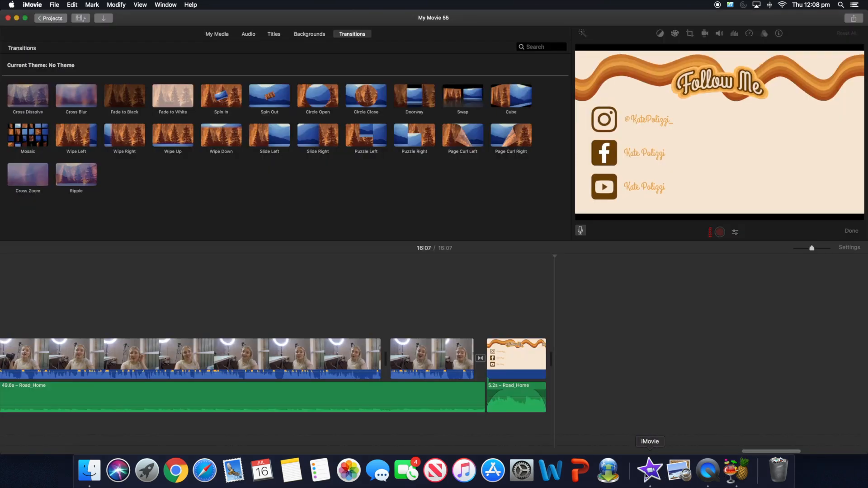